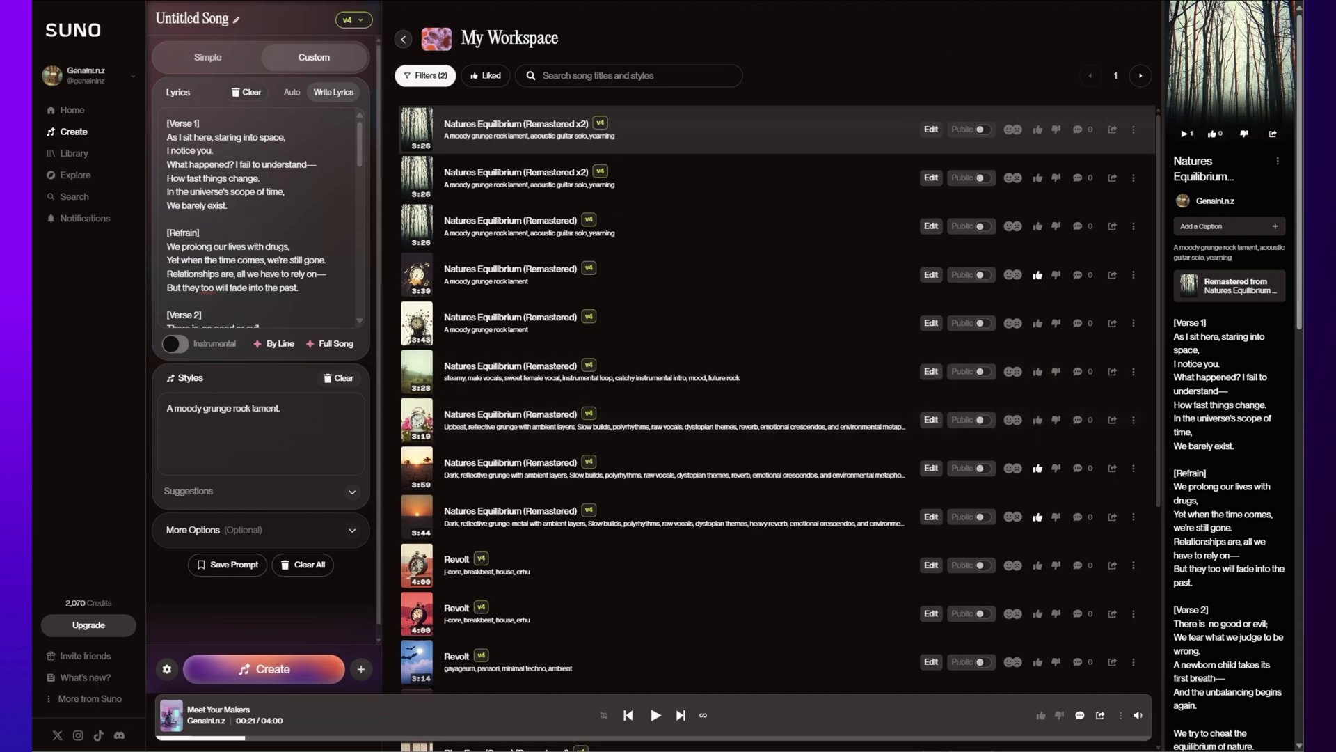
# Step: Visit the Home feed, enter and erase a throwaway song idea, then return to Create
pyautogui.click(68, 118)
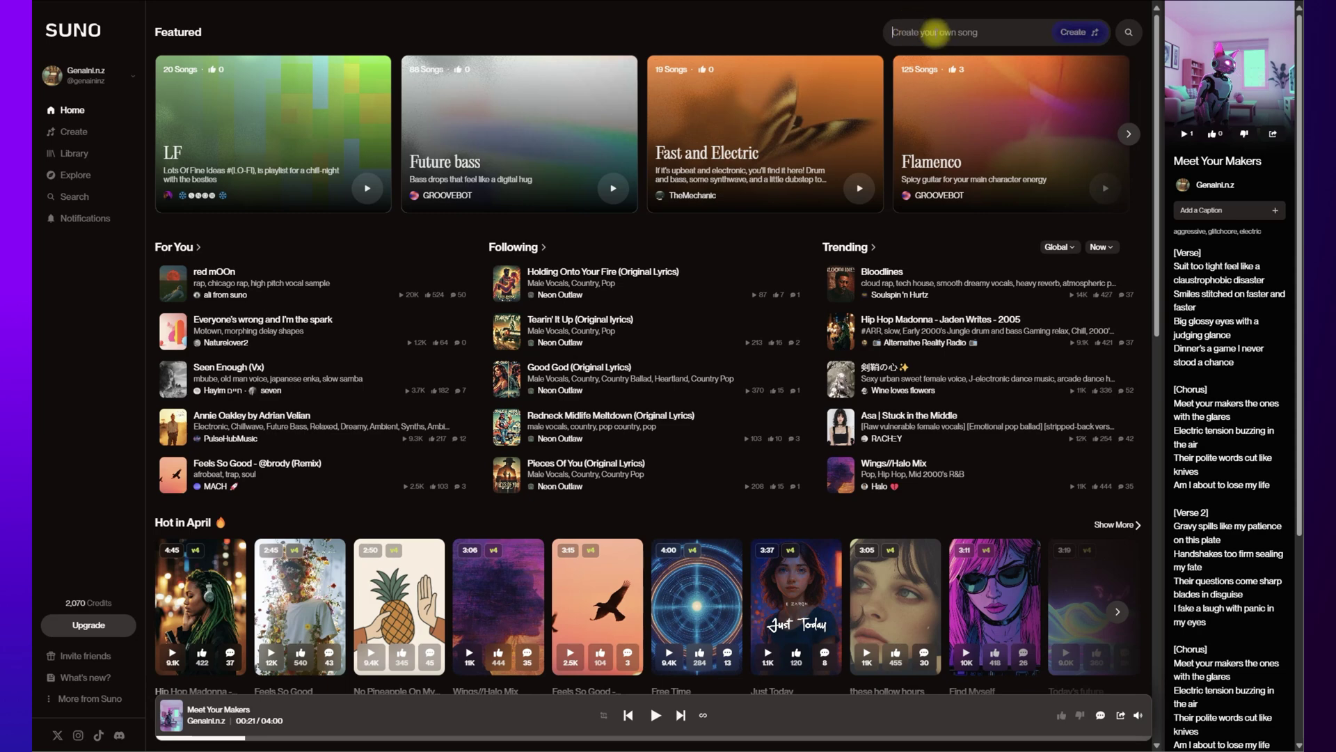
pyautogui.click(934, 32)
pyautogui.write('jdshgkjhghujfh')
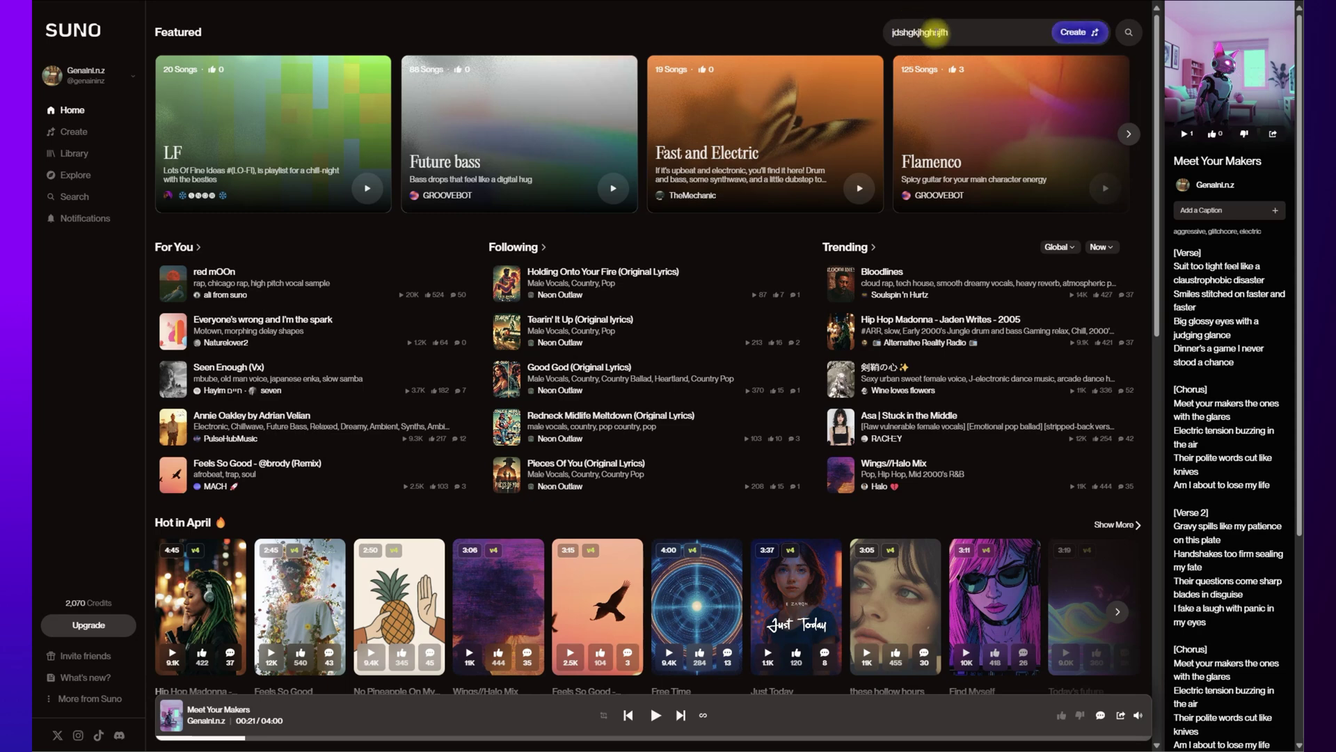
pyautogui.press('BackSpace')
pyautogui.press('BackSpace')
pyautogui.press('BackSpace')
pyautogui.press('BackSpace')
pyautogui.press('BackSpace')
pyautogui.press('BackSpace')
pyautogui.press('BackSpace')
pyautogui.press('BackSpace')
pyautogui.press('BackSpace')
pyautogui.press('BackSpace')
pyautogui.press('BackSpace')
pyautogui.press('BackSpace')
pyautogui.press('BackSpace')
pyautogui.press('BackSpace')
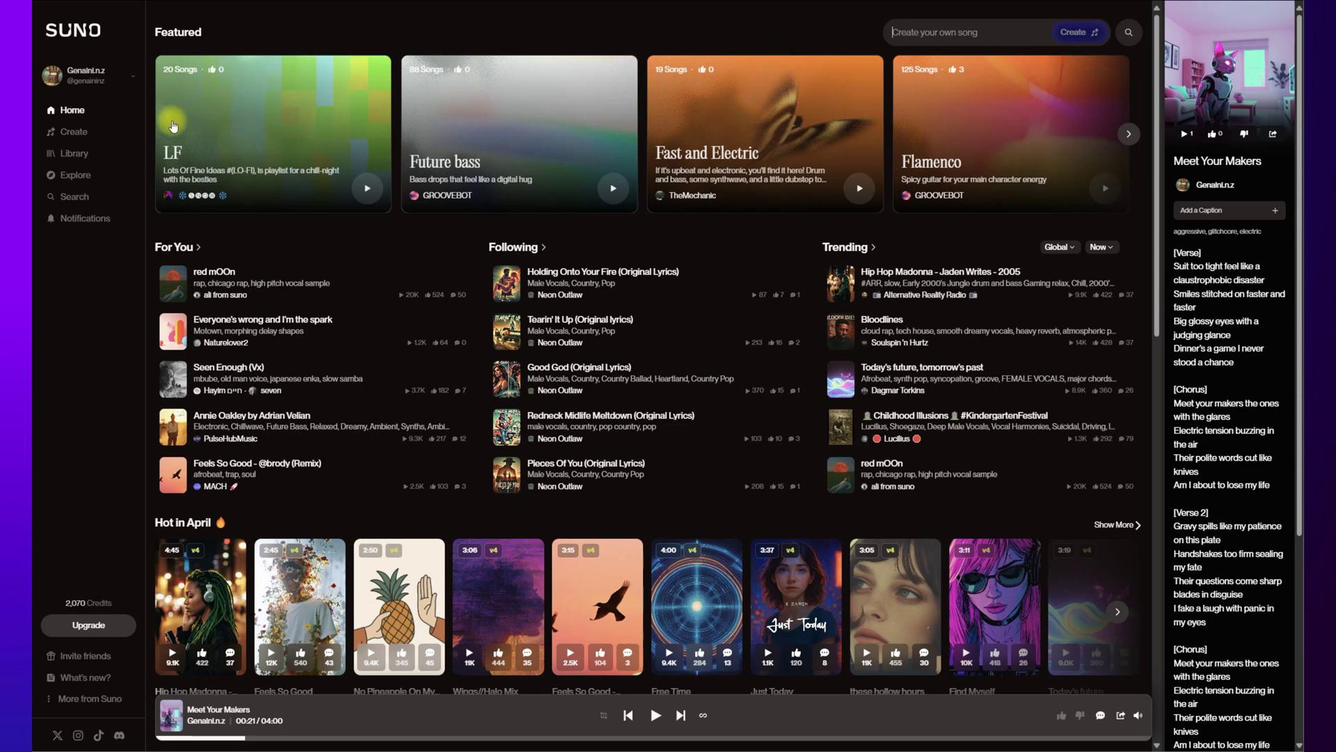
pyautogui.click(95, 133)
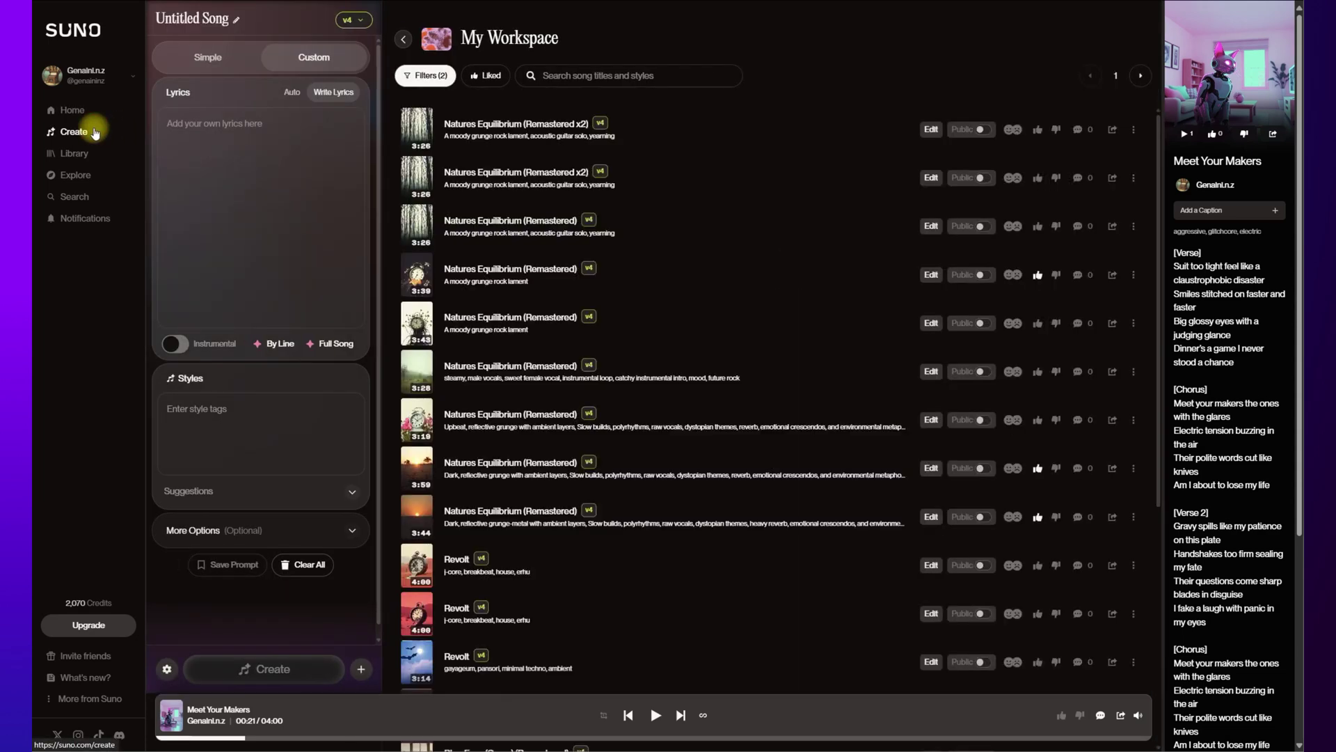
# Step: Switch the song form to Simple mode and rename the song 'Up top'
pyautogui.click(220, 58)
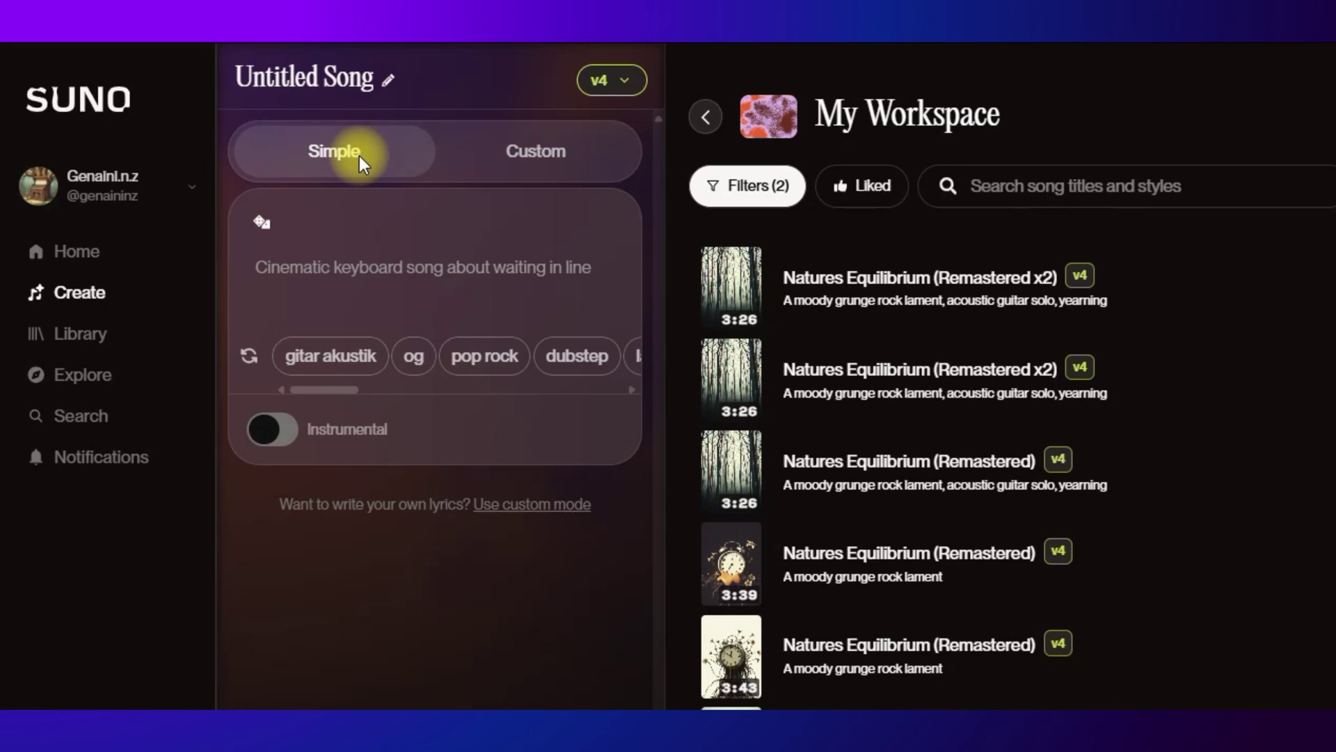
pyautogui.click(346, 78)
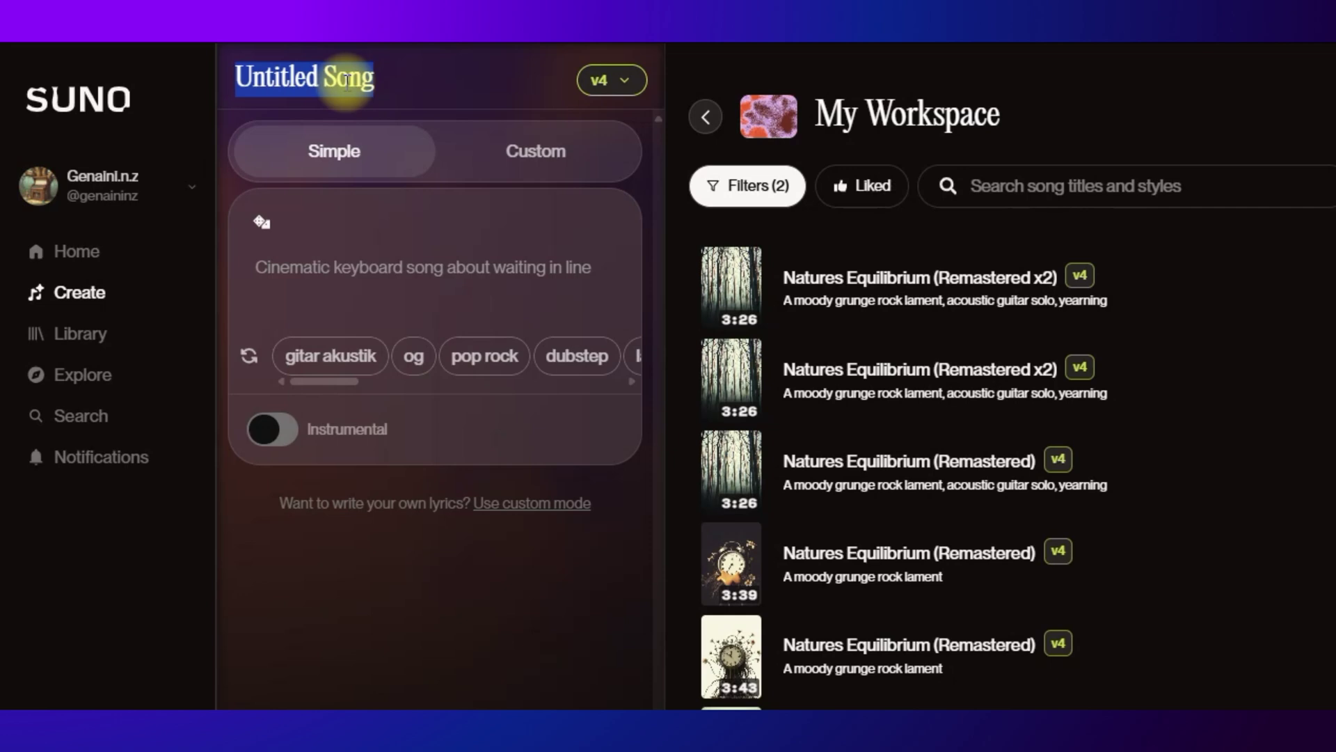
pyautogui.write('Up top')
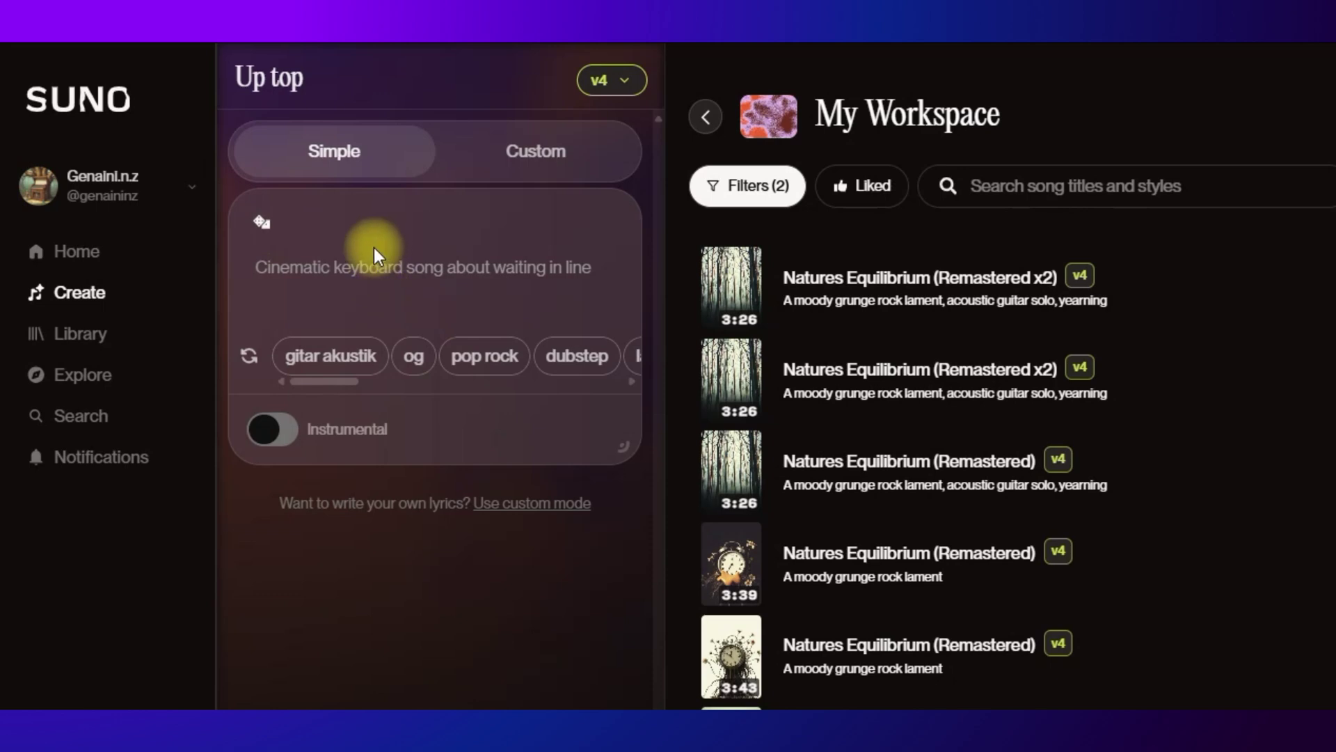
# Step: Roll random prompts to get the liminal spaces prompt and add og, pop rock, latin tags
pyautogui.click(263, 223)
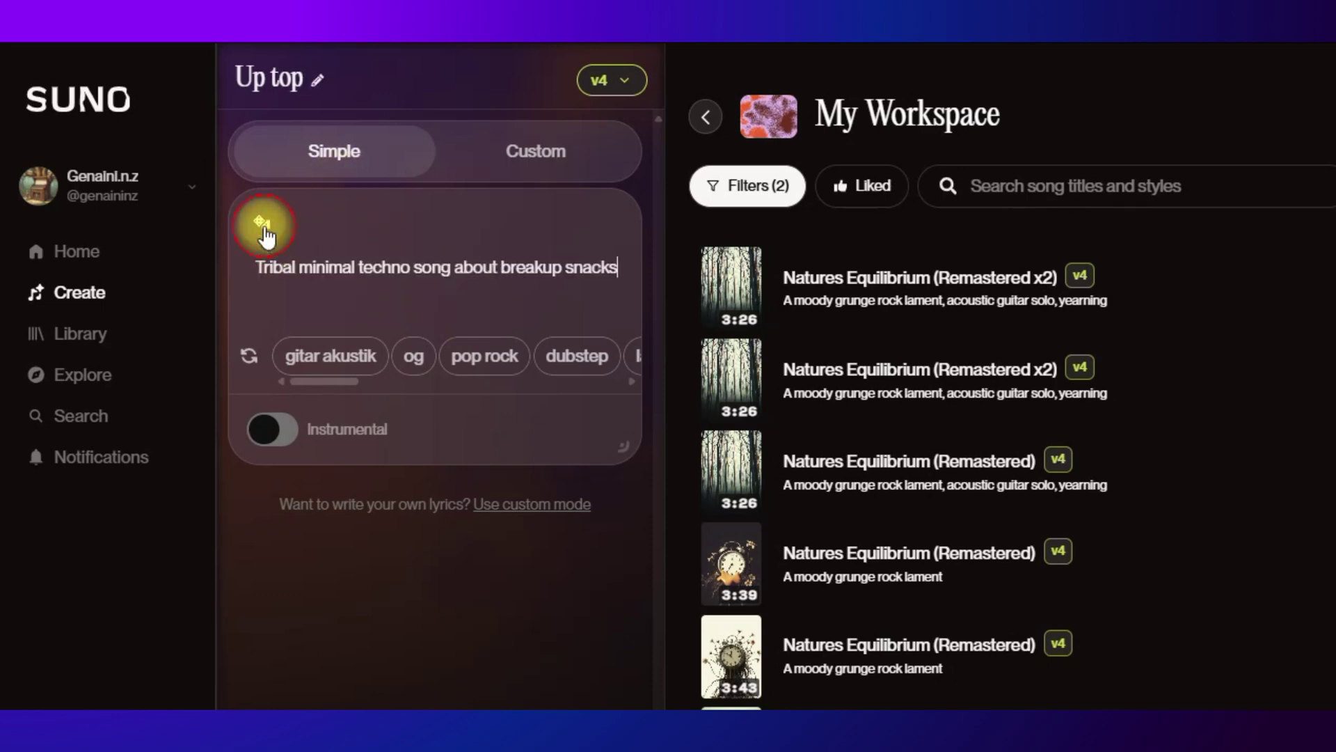
pyautogui.click(263, 223)
pyautogui.click(263, 228)
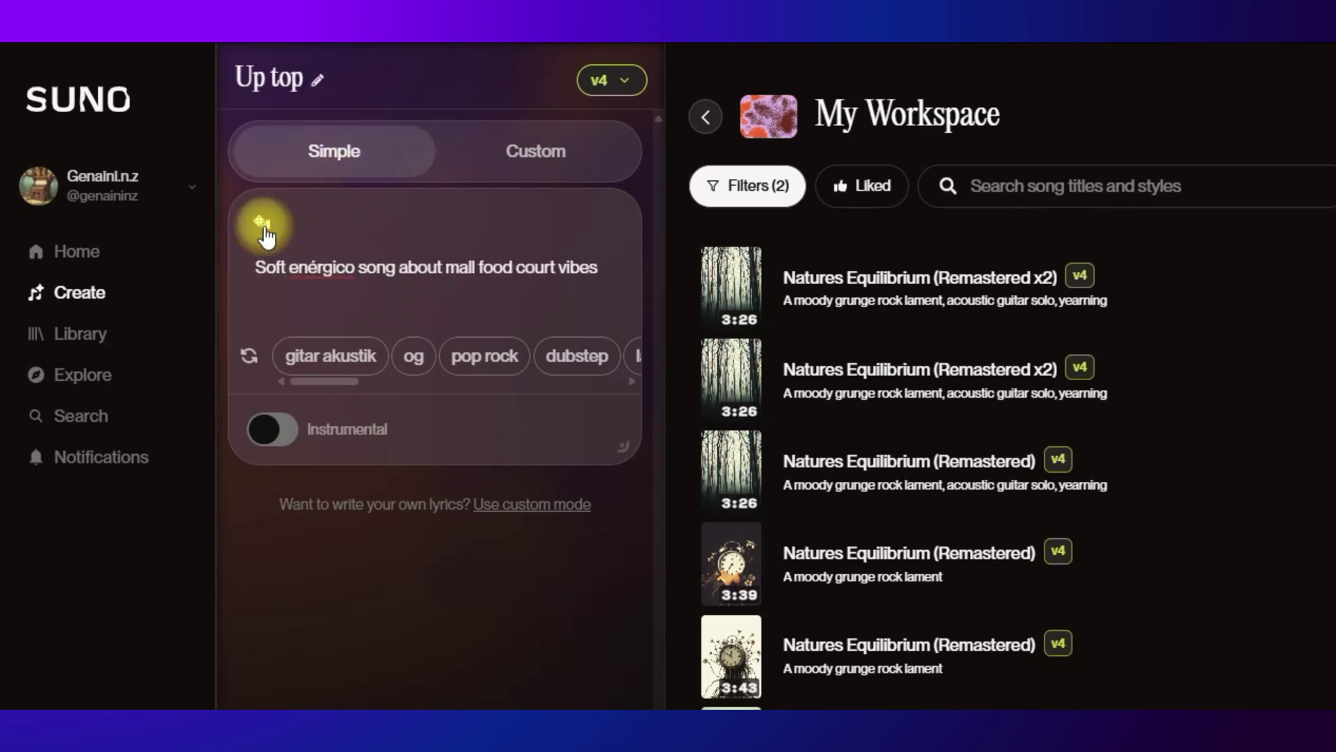
pyautogui.click(263, 228)
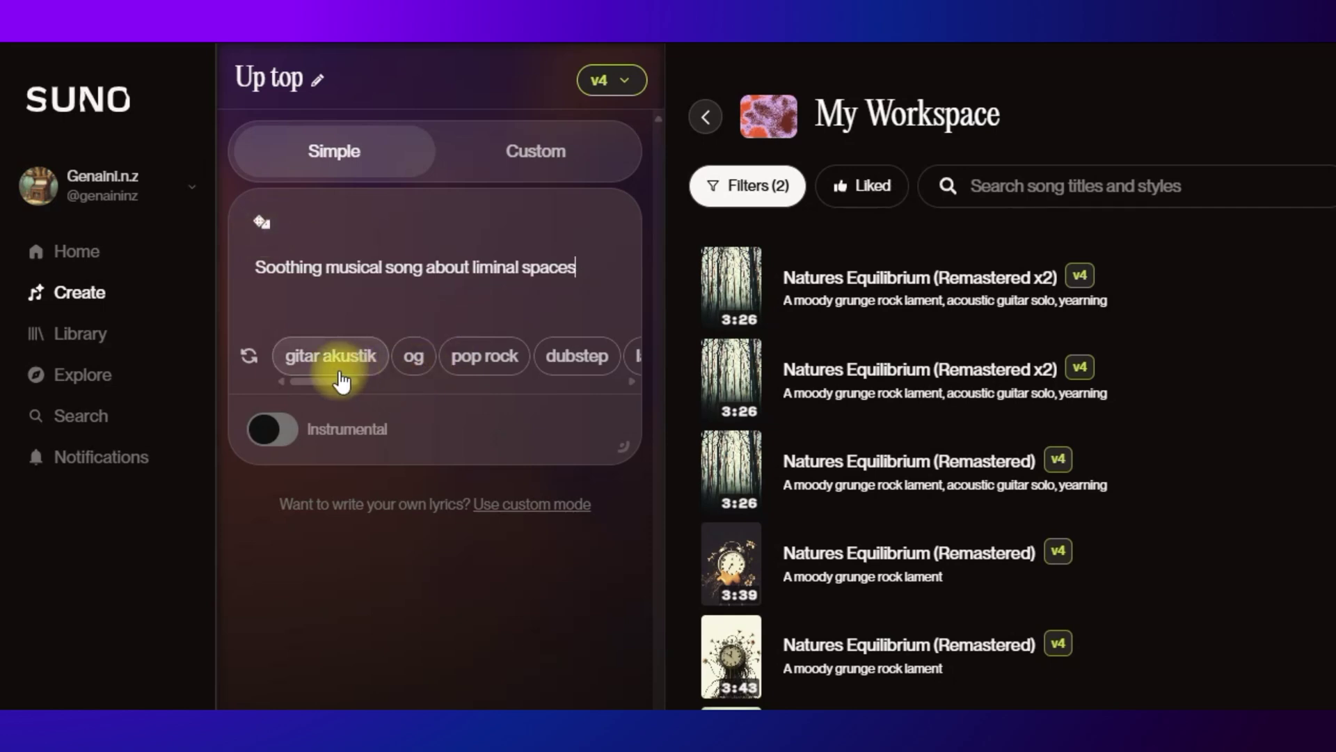
pyautogui.click(413, 357)
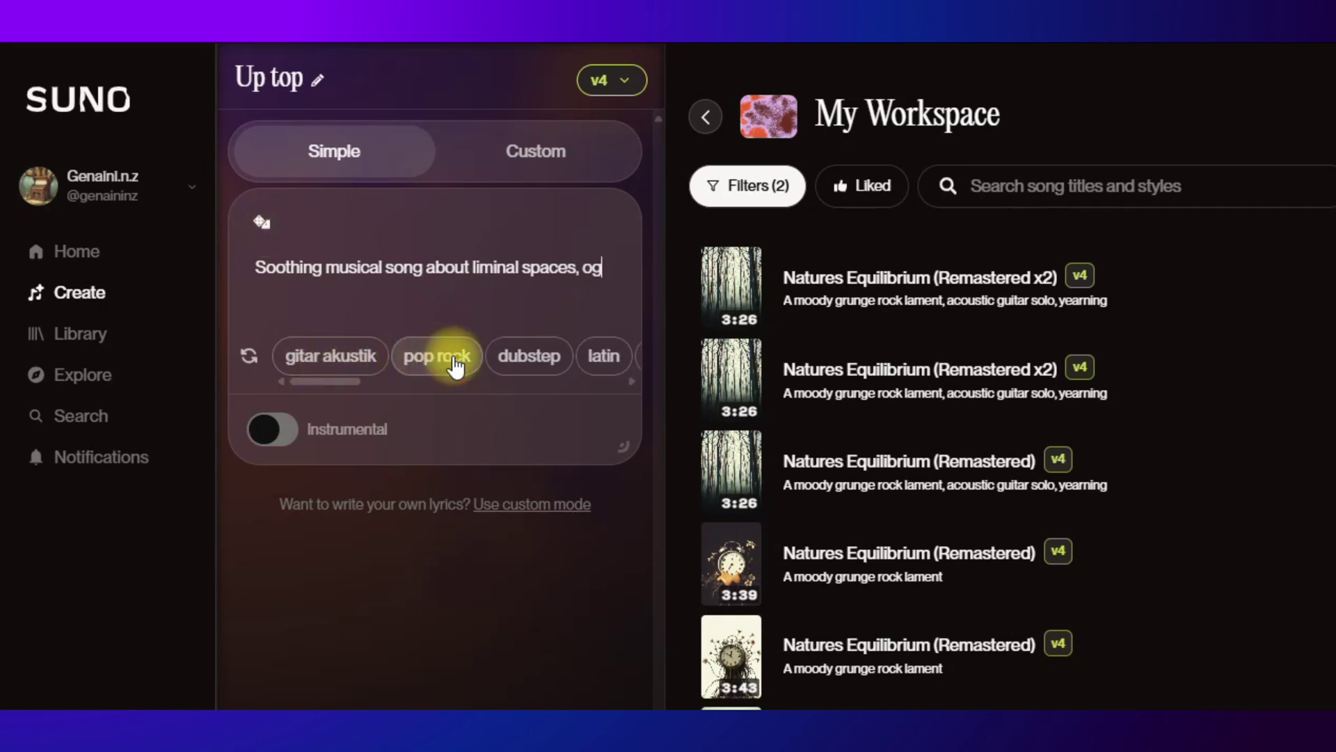
pyautogui.click(462, 360)
pyautogui.click(515, 356)
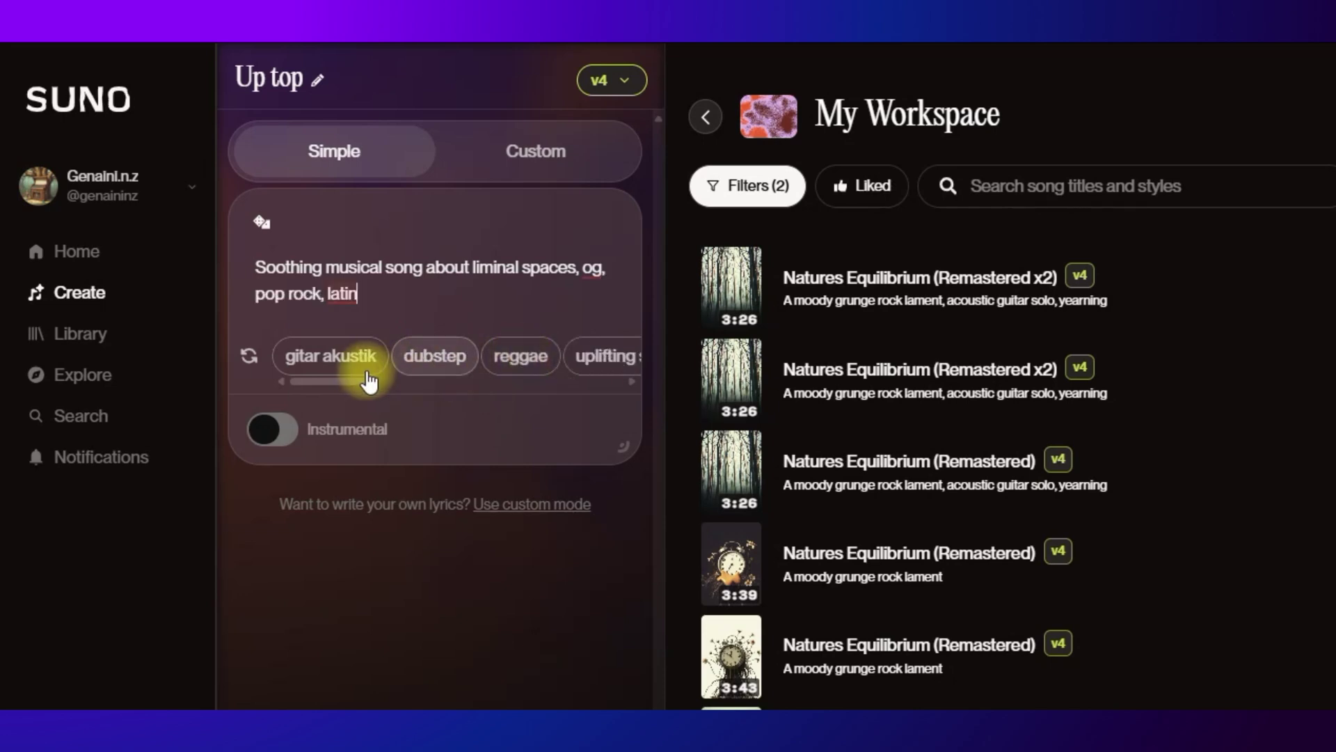
# Step: Refresh the suggested style tags several times and toggle Instrumental on, then back off
pyautogui.click(256, 363)
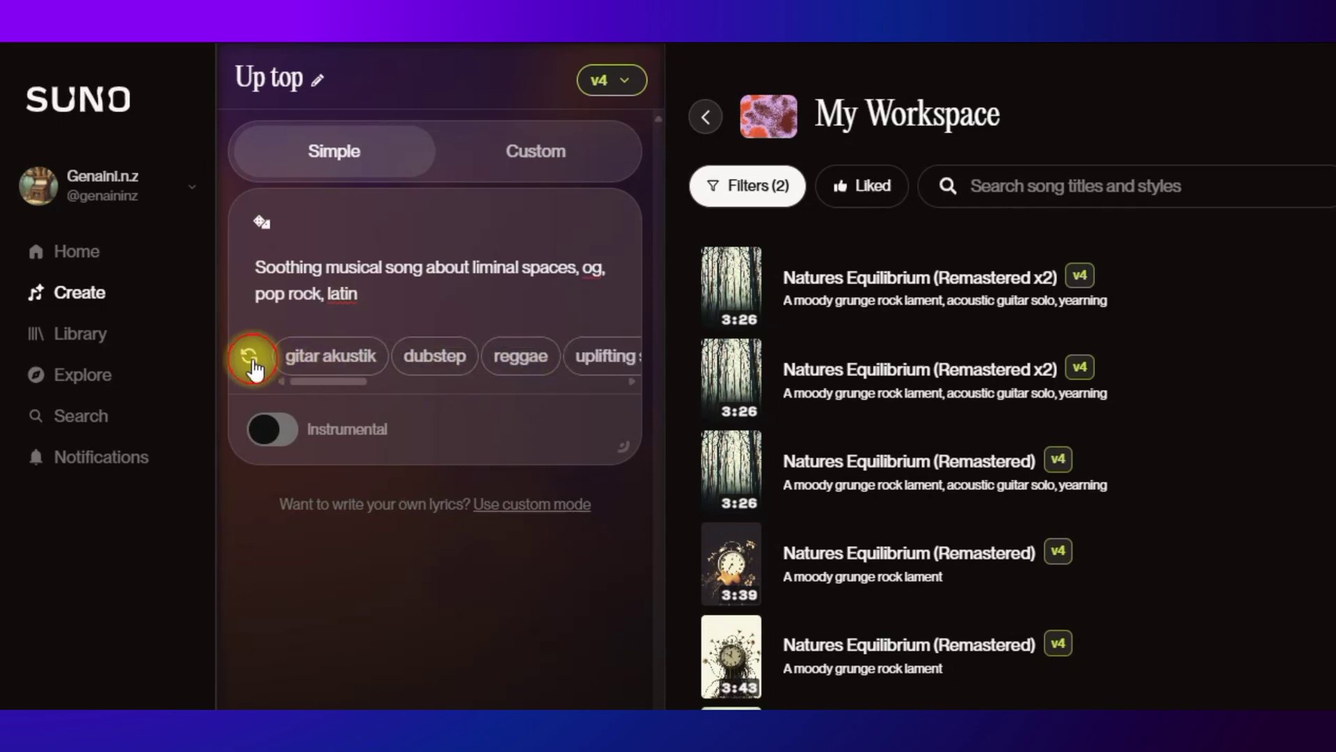
pyautogui.click(254, 363)
pyautogui.click(254, 363)
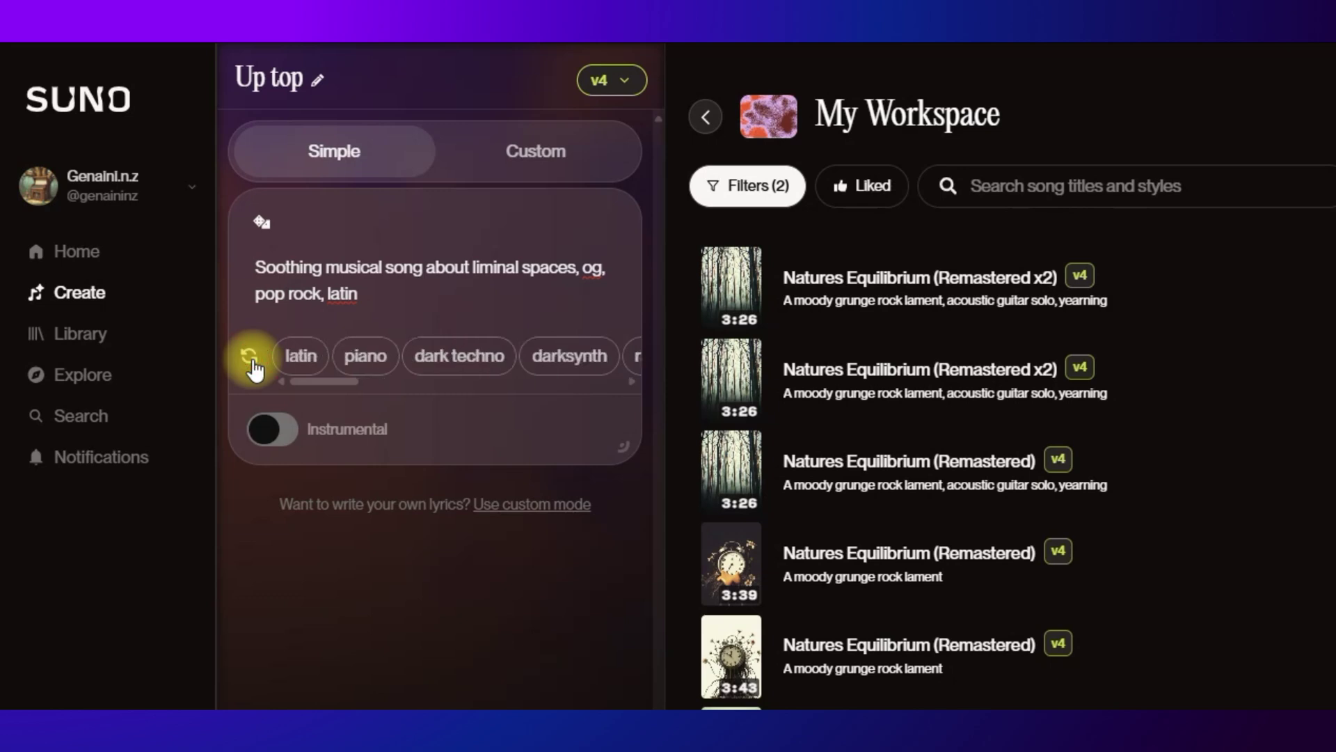
pyautogui.click(255, 363)
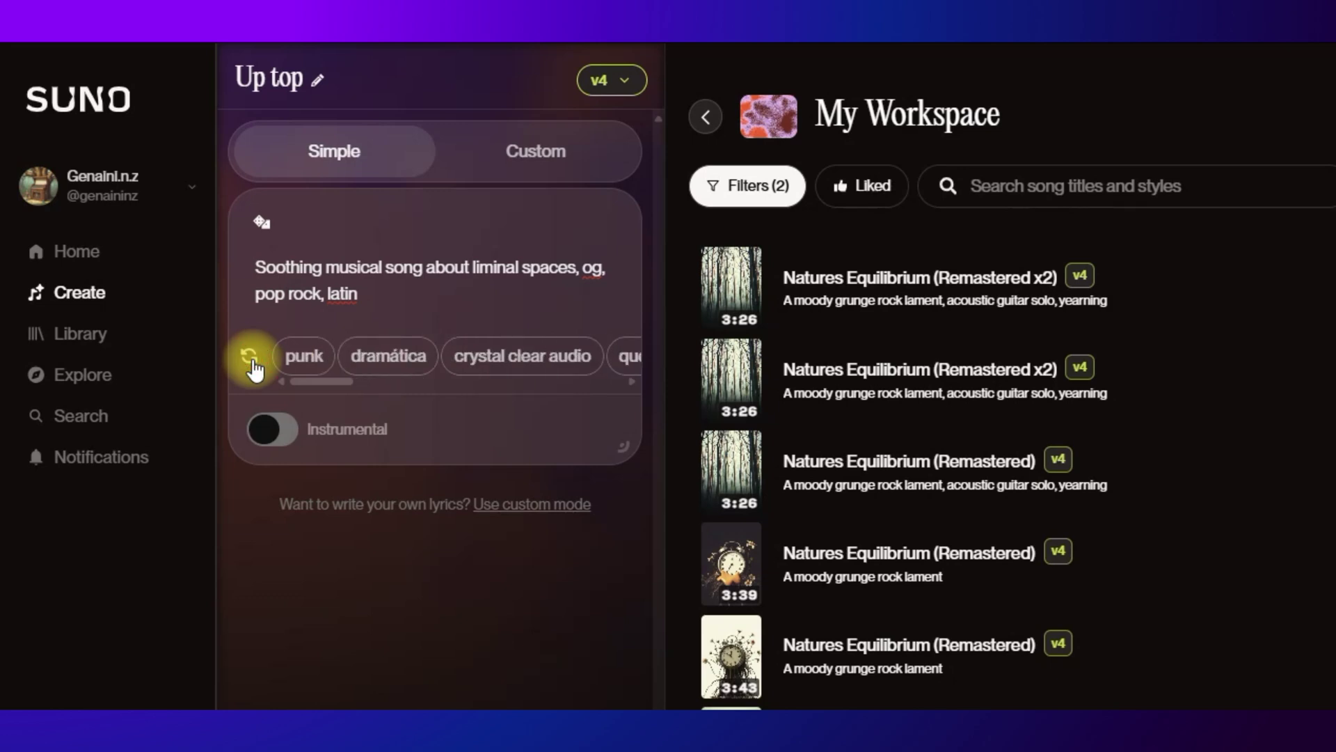
pyautogui.click(250, 357)
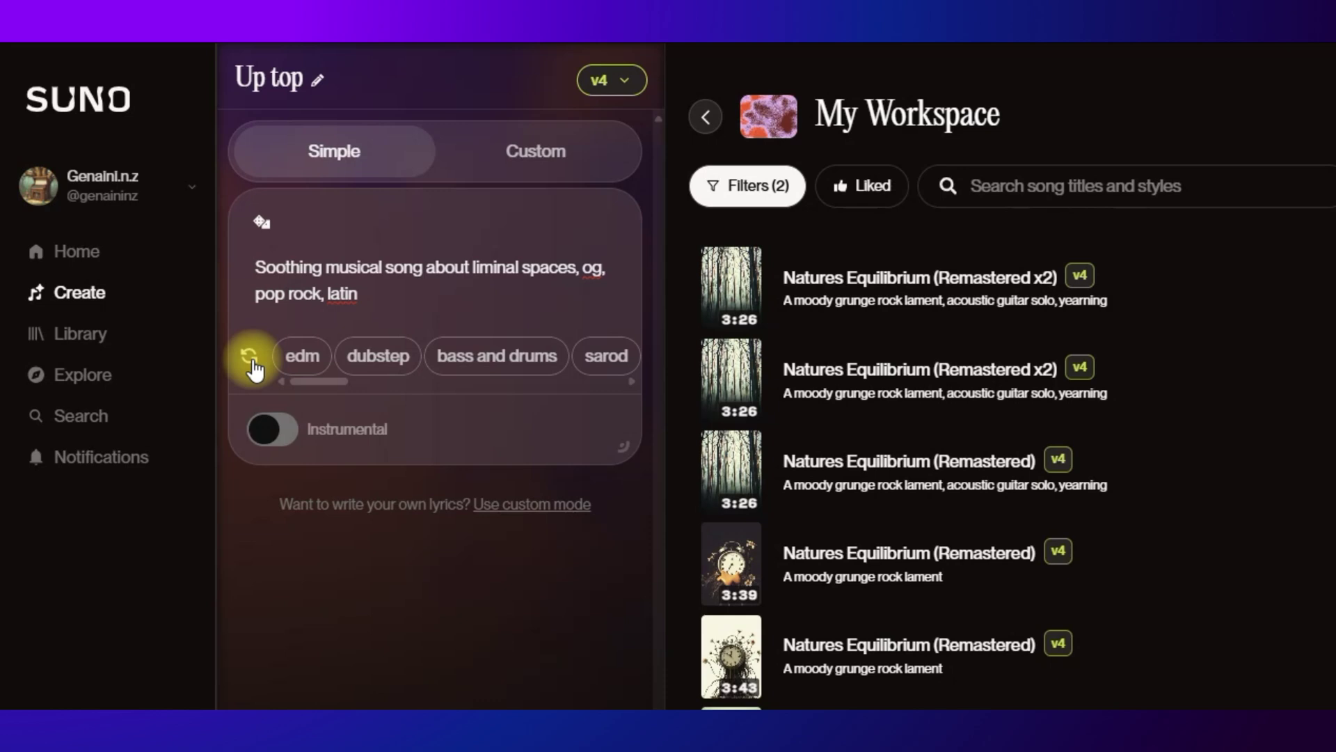
pyautogui.click(271, 435)
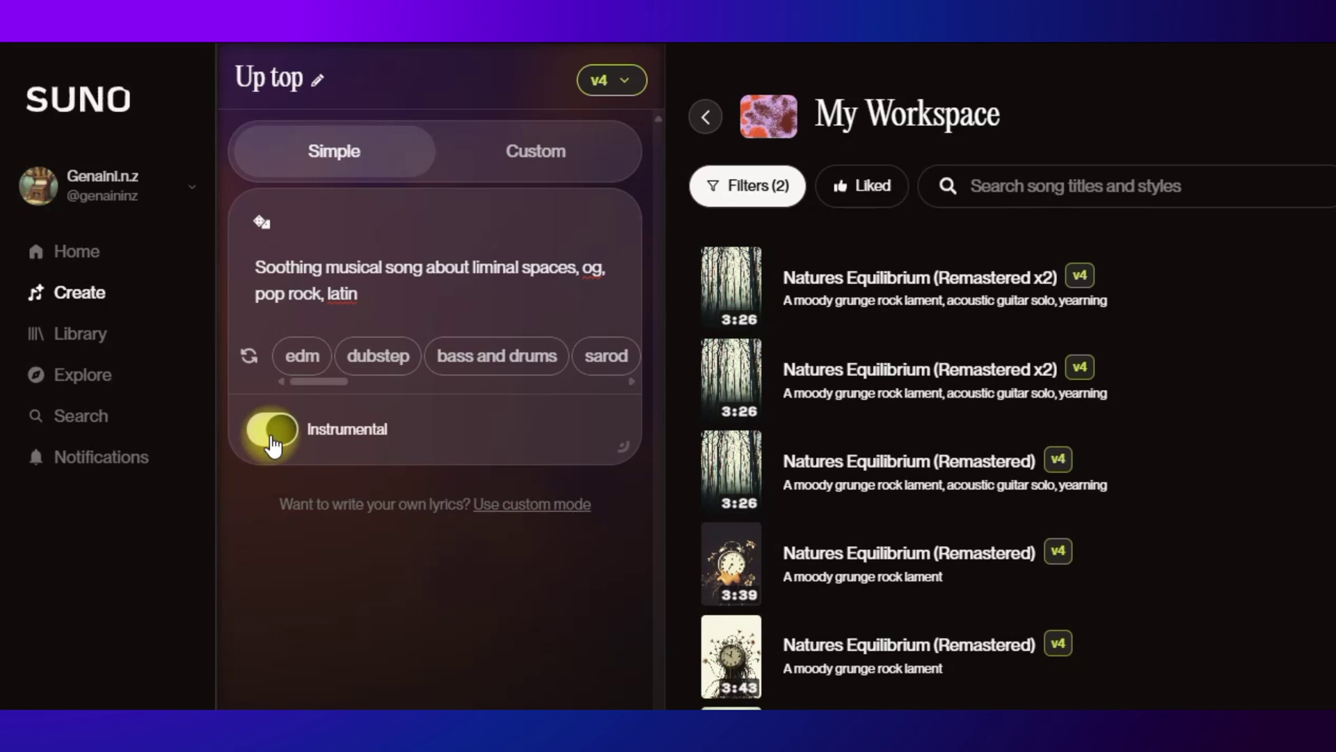
pyautogui.click(272, 435)
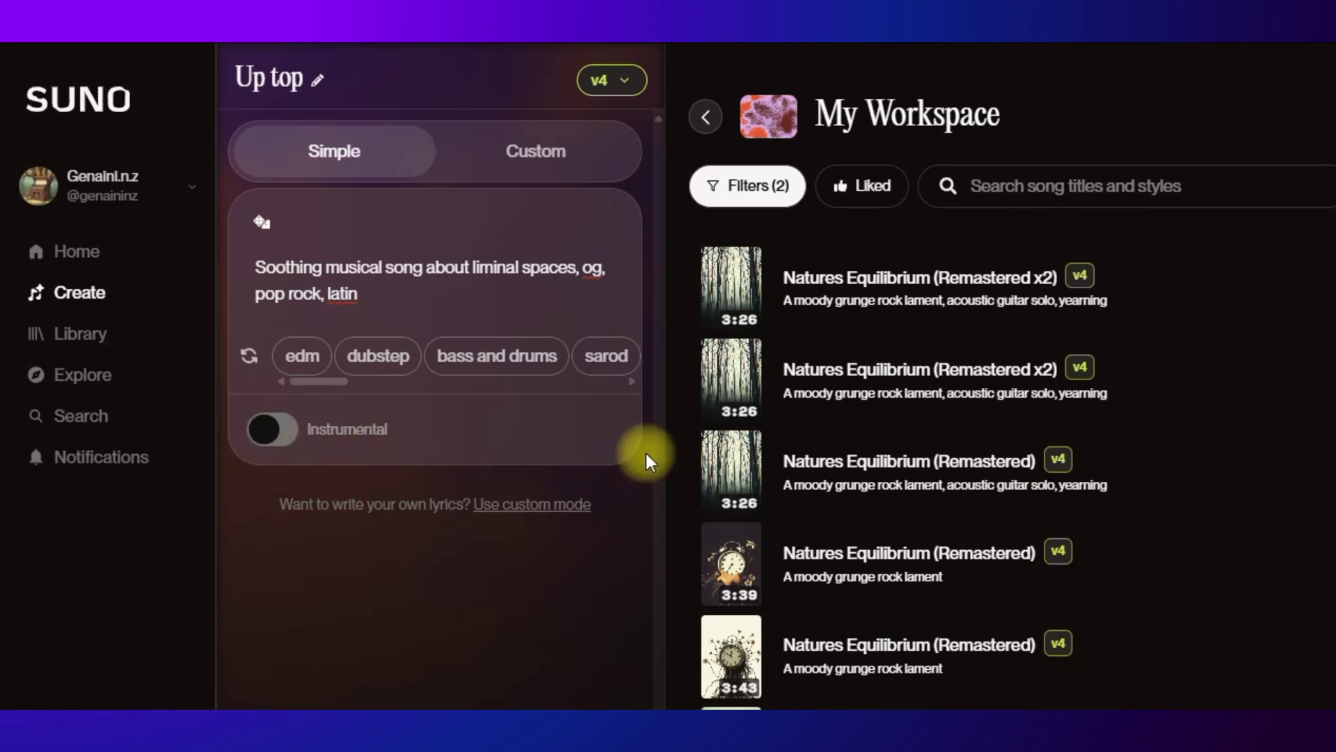
pyautogui.moveTo(630, 446); pyautogui.dragTo(626, 675)
pyautogui.moveTo(568, 595); pyautogui.dragTo(494, 266)
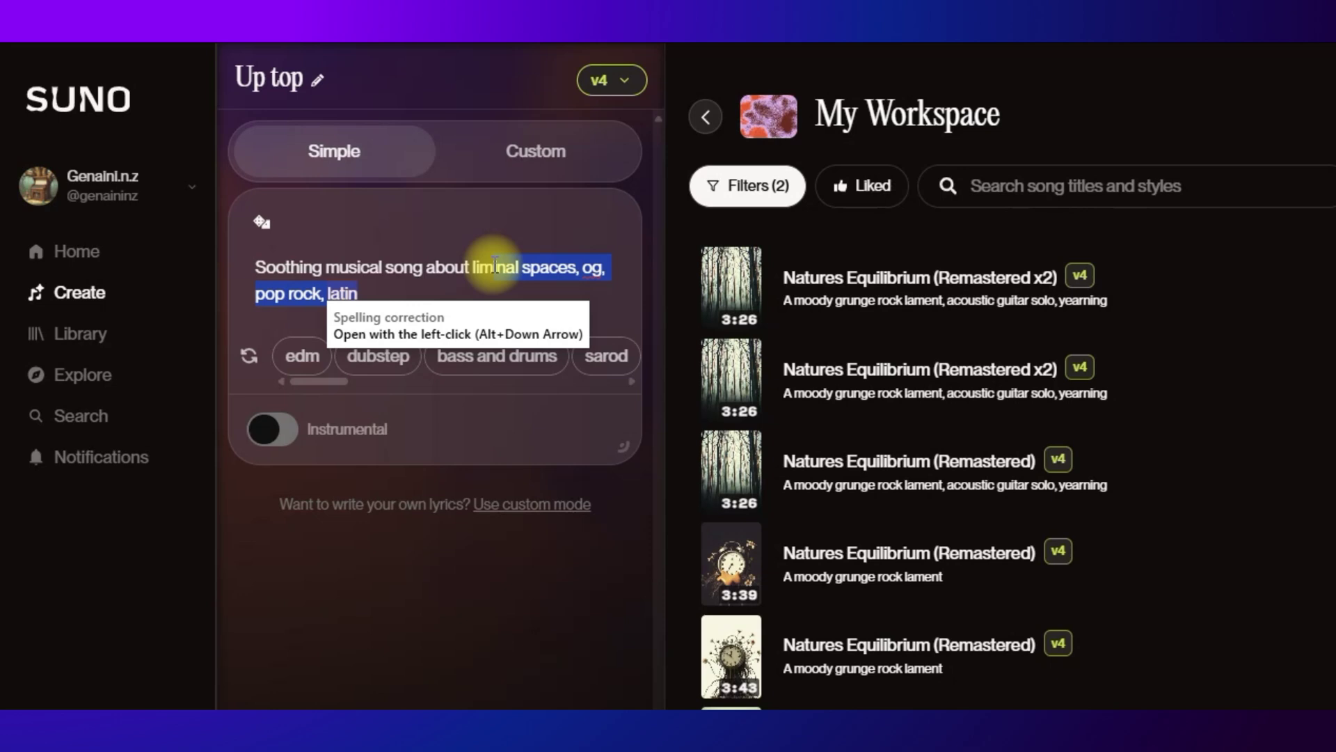
pyautogui.click(381, 656)
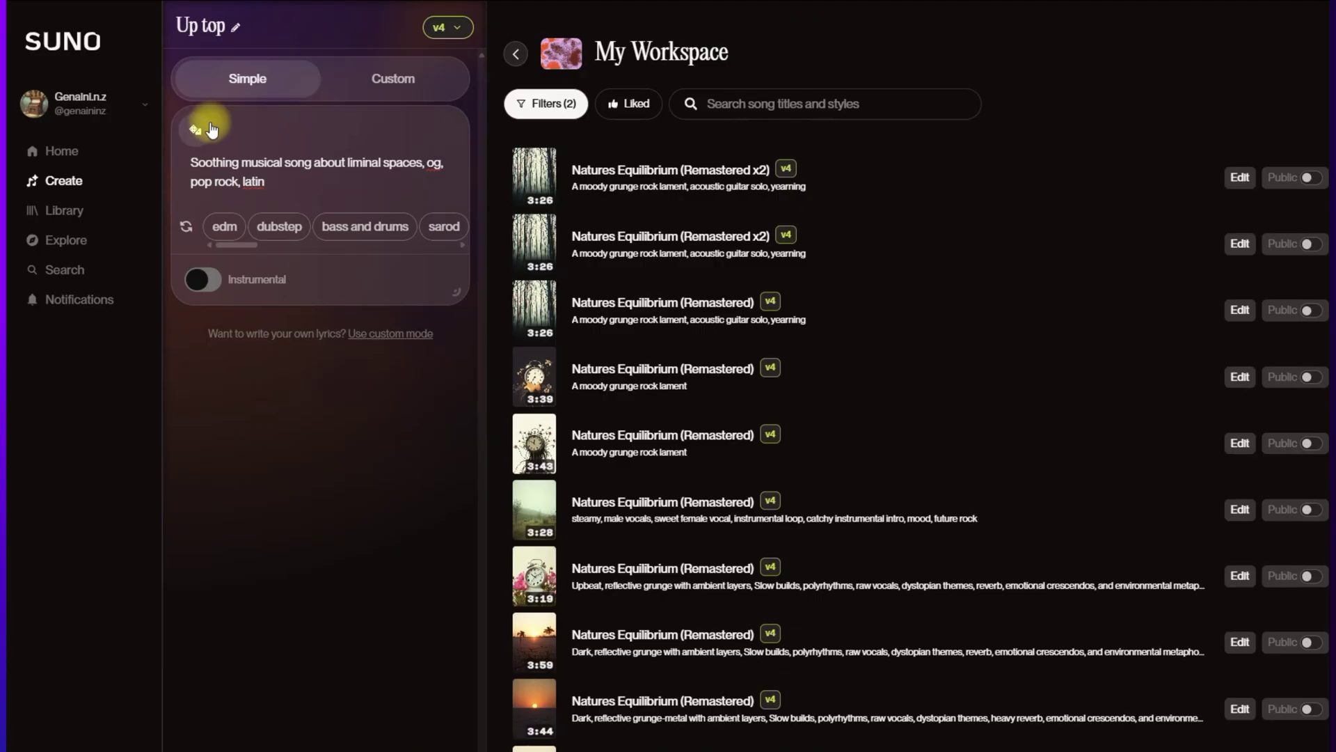
# Step: Switch to Custom mode, clear a test lyric, and open the By Line lyrics editor
pyautogui.click(402, 86)
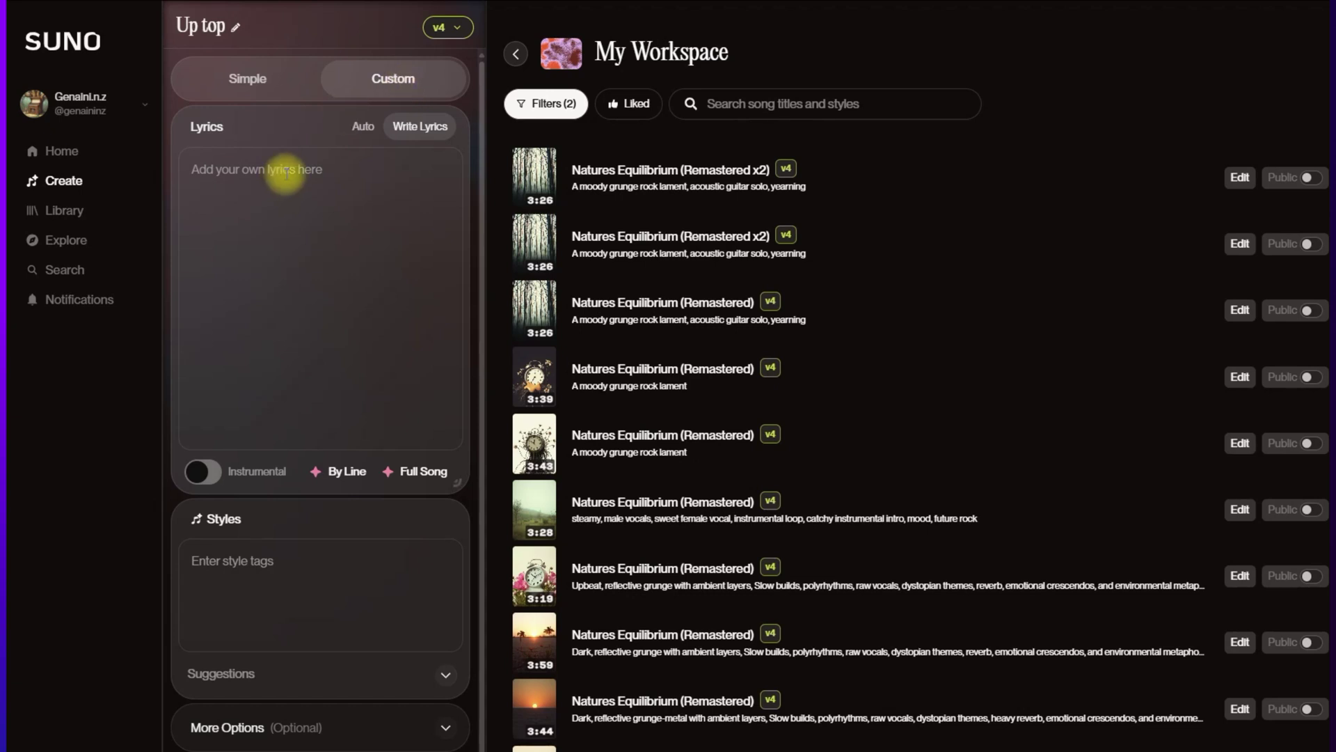
pyautogui.click(365, 201)
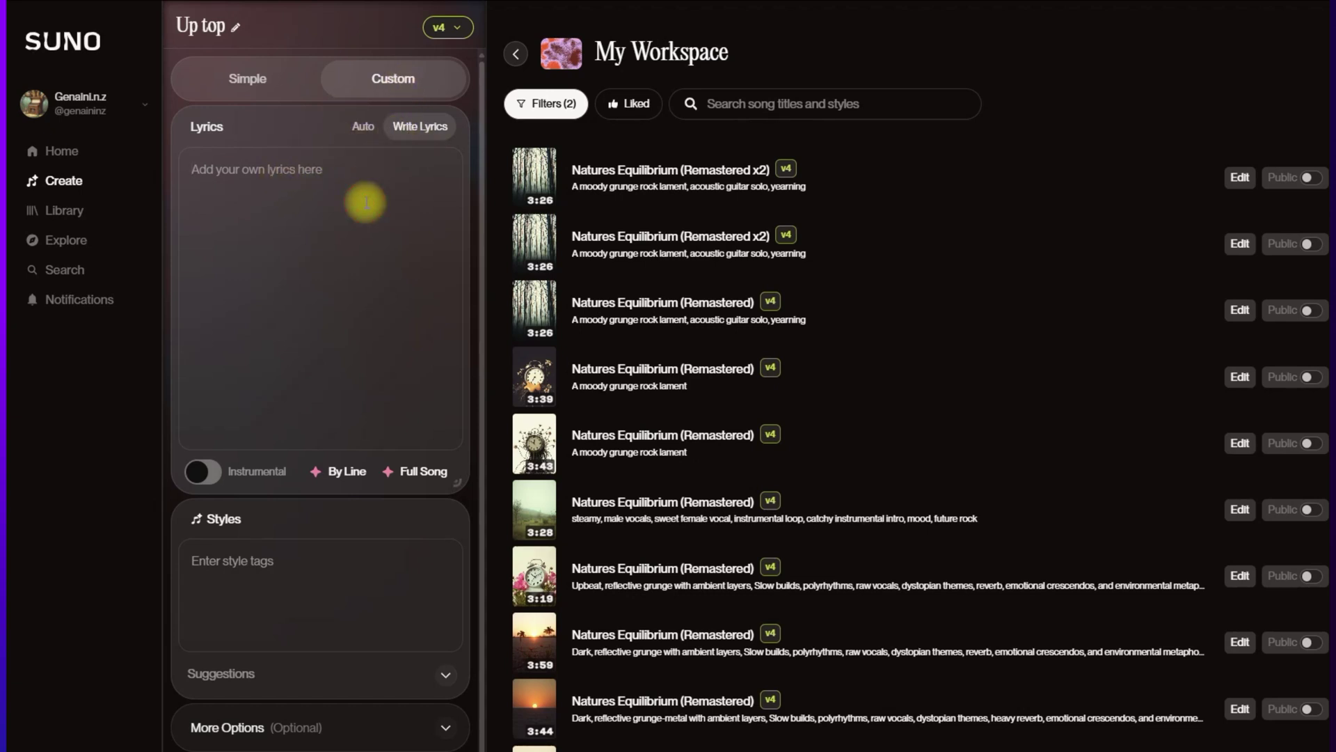
pyautogui.write('rnvgdjln')
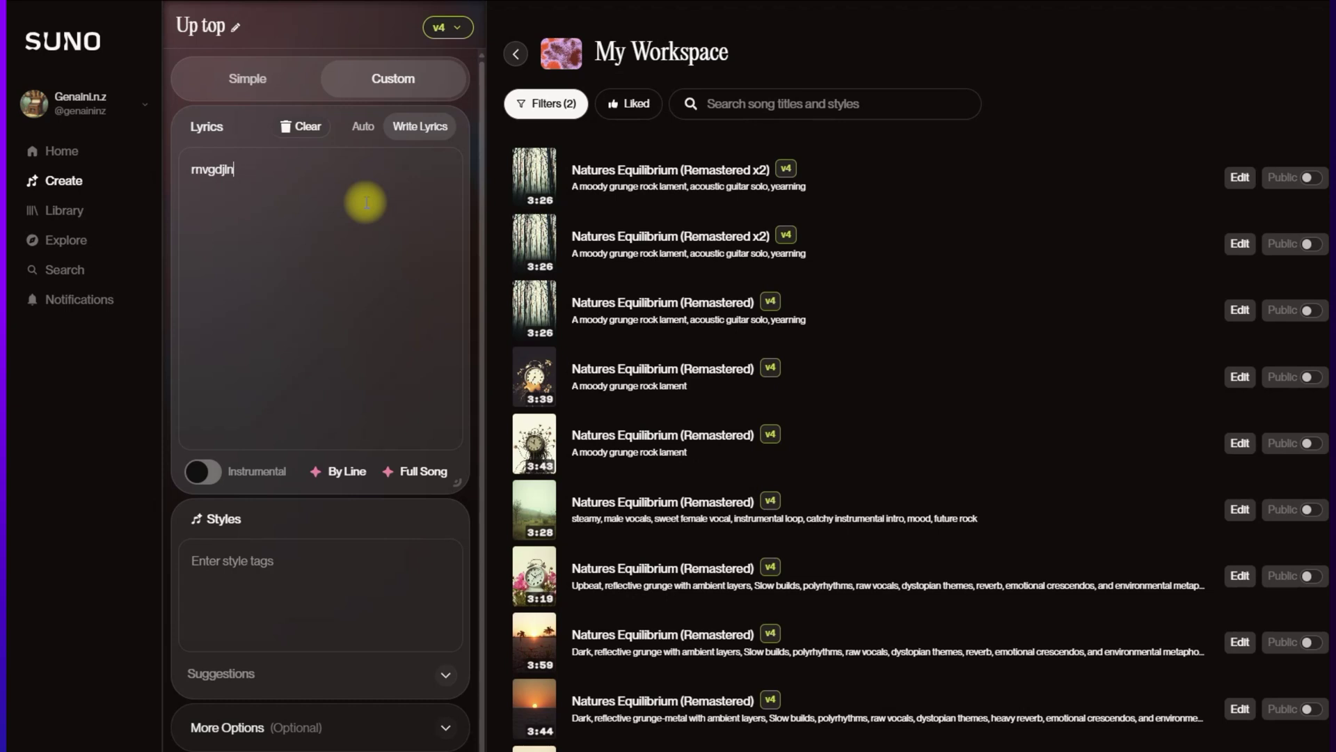
pyautogui.press('BackSpace')
pyautogui.press('BackSpace')
pyautogui.press('BackSpace')
pyautogui.press('BackSpace')
pyautogui.press('BackSpace')
pyautogui.press('BackSpace')
pyautogui.press('BackSpace')
pyautogui.press('BackSpace')
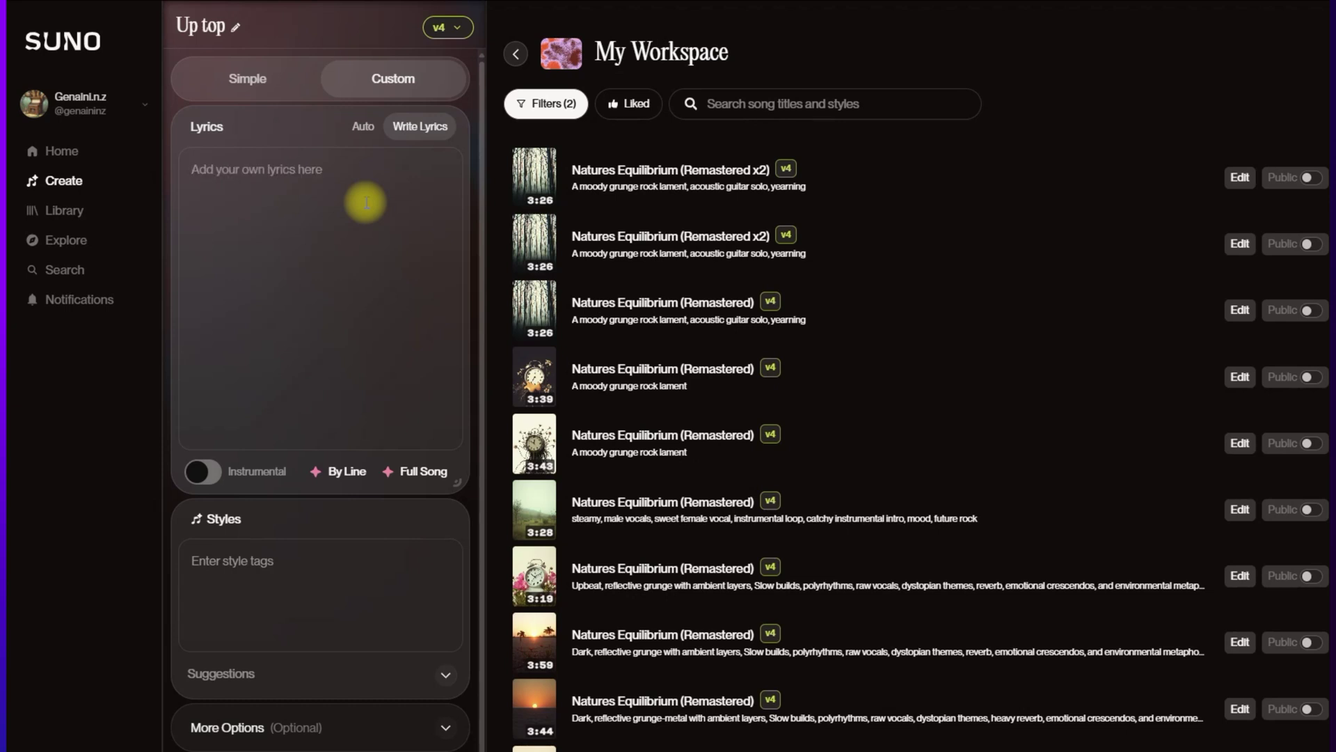
pyautogui.click(367, 125)
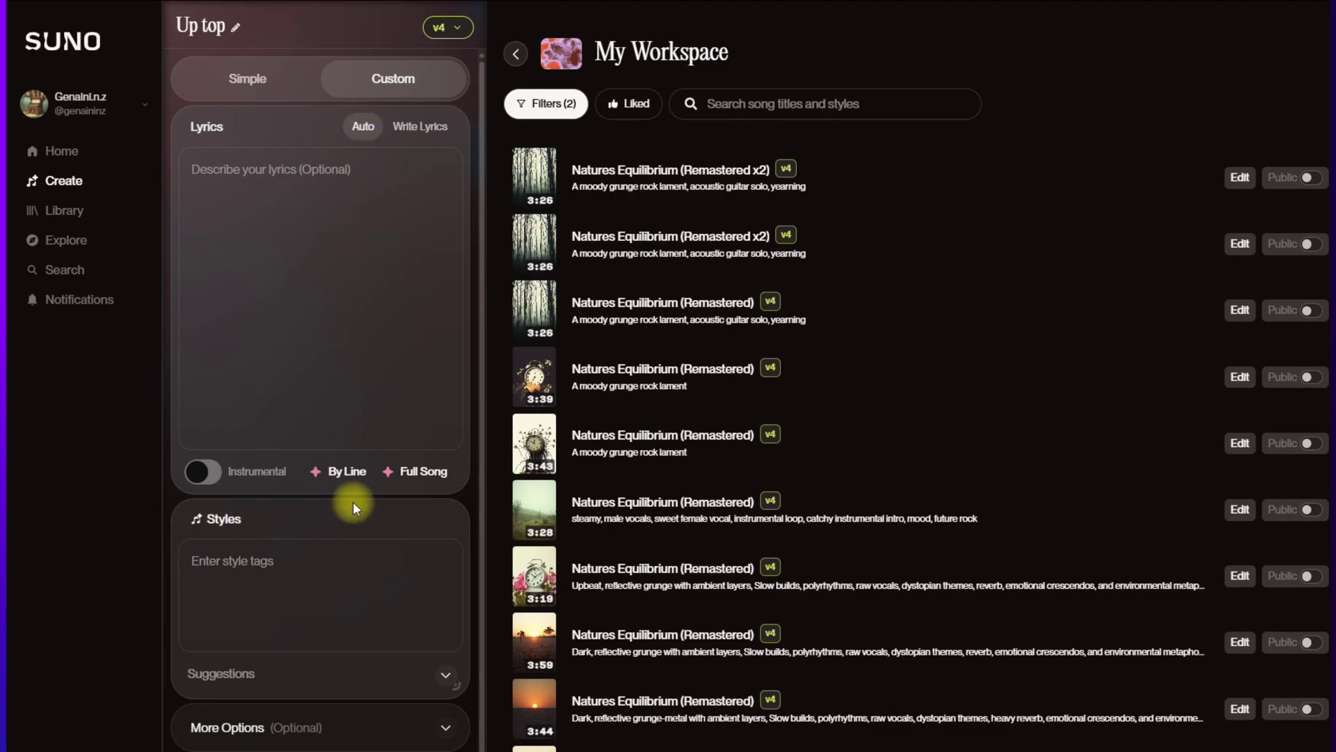
pyautogui.click(345, 469)
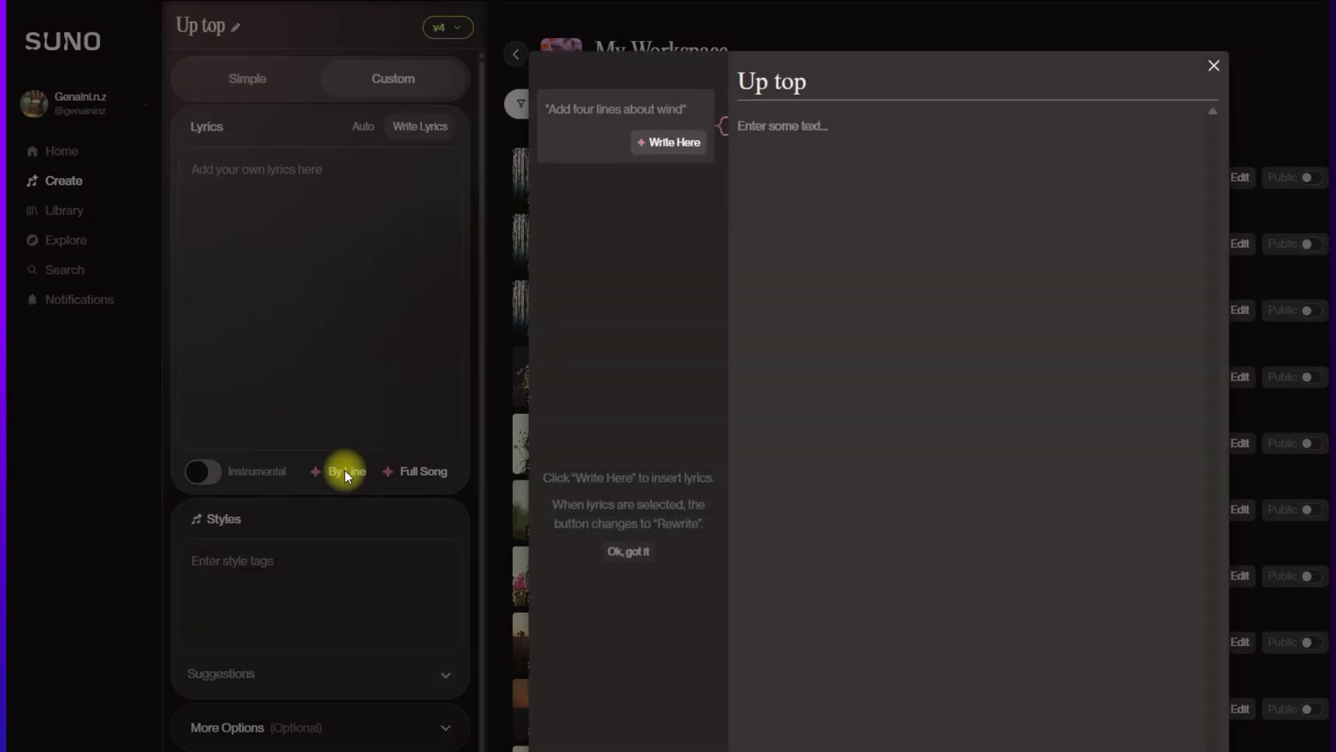
# Step: Generate lyric lines from a 'cars' prompt with the Classic model, then close the editor unsaved
pyautogui.click(593, 101)
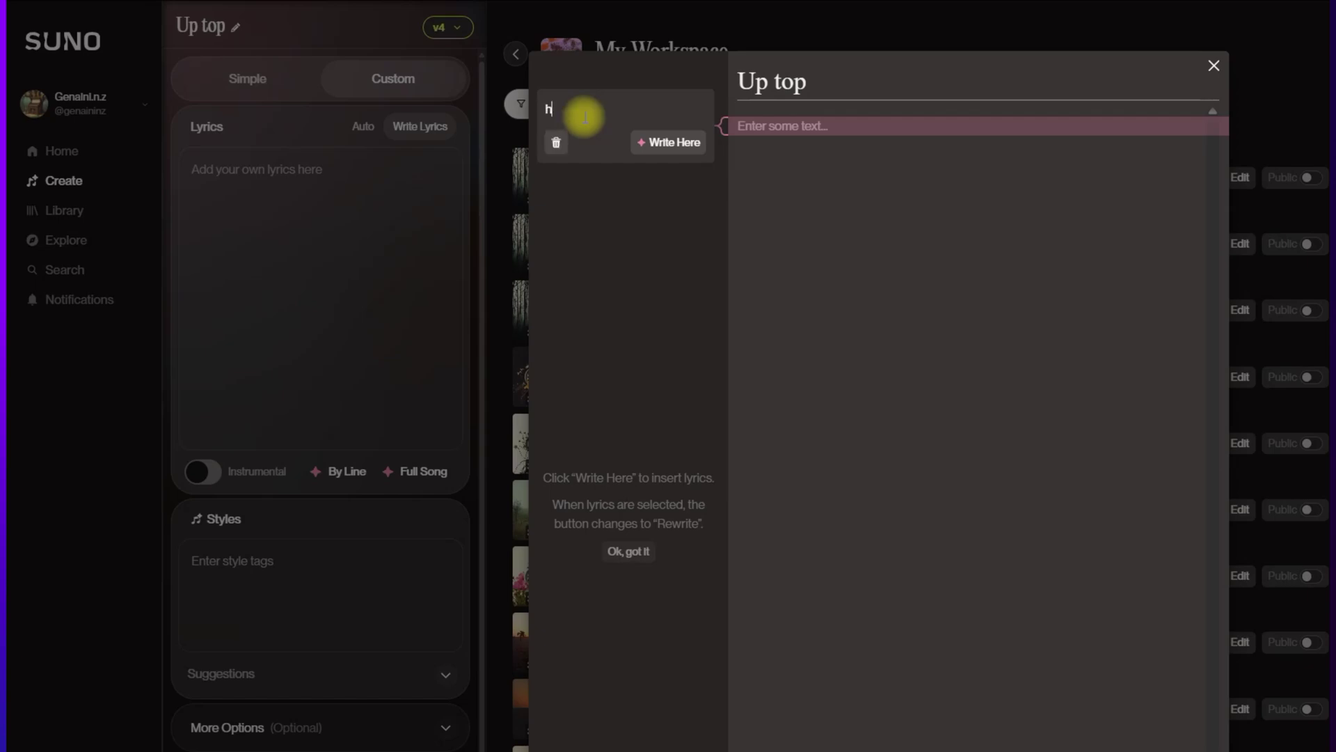
pyautogui.write('cars')
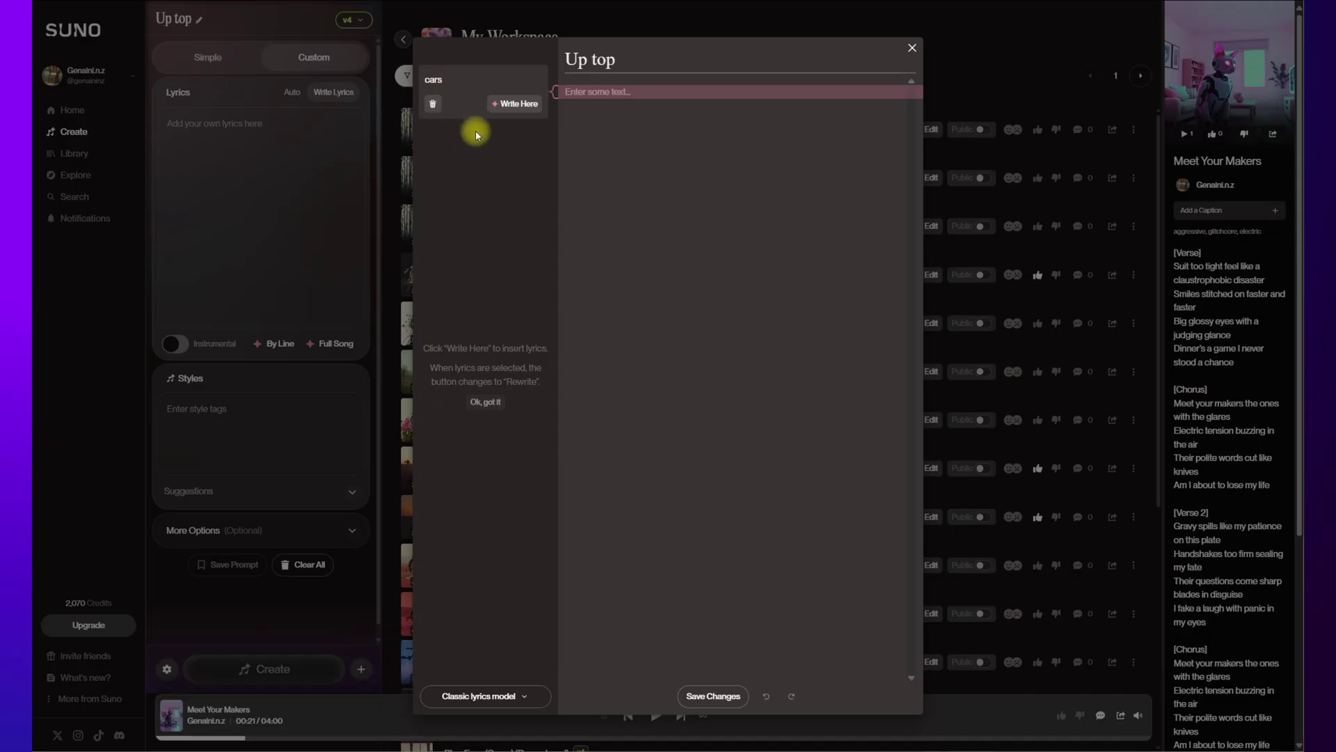
pyautogui.click(504, 106)
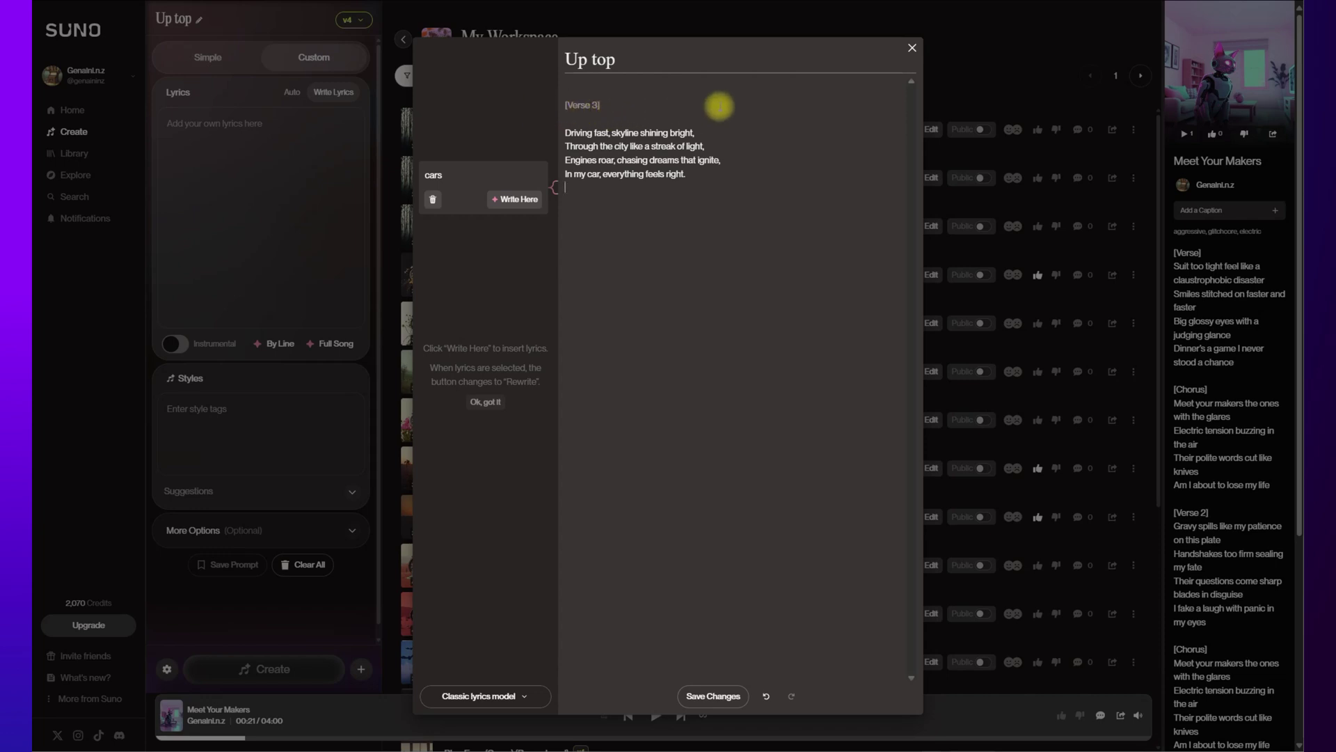
pyautogui.click(489, 698)
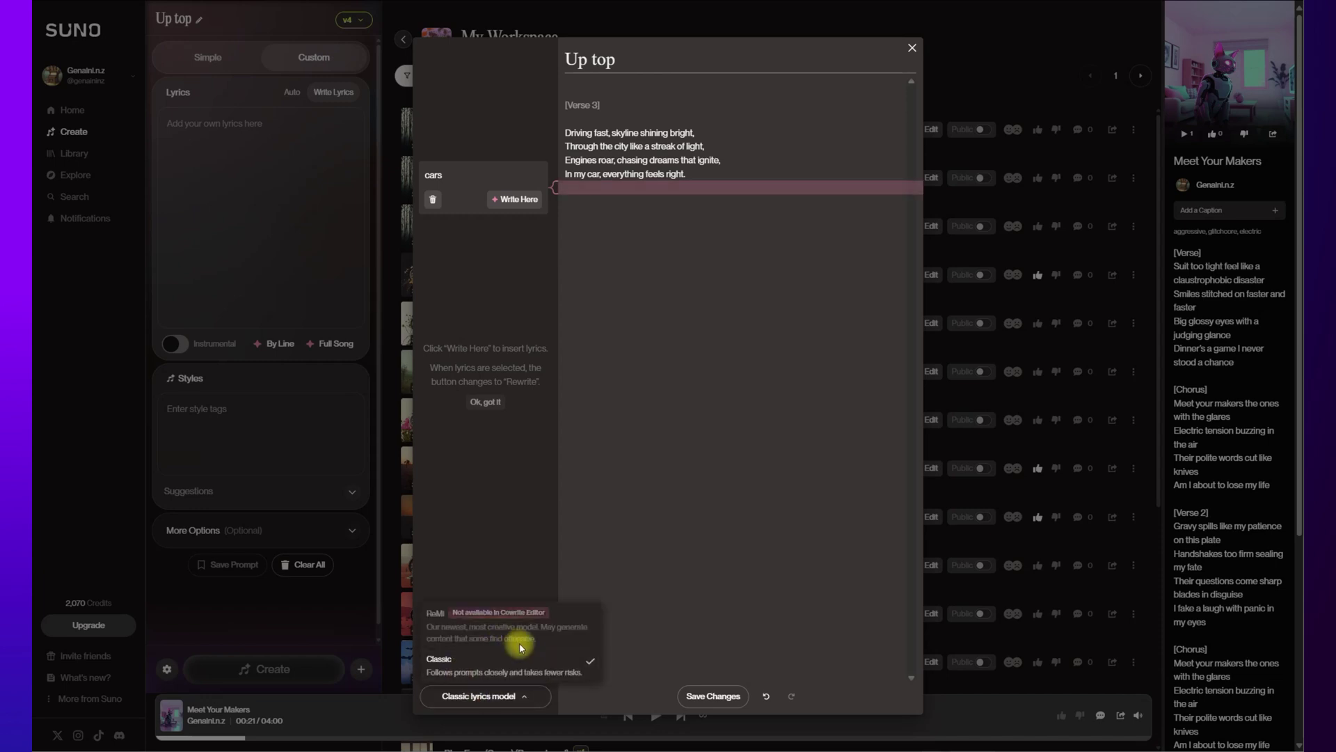
pyautogui.click(526, 678)
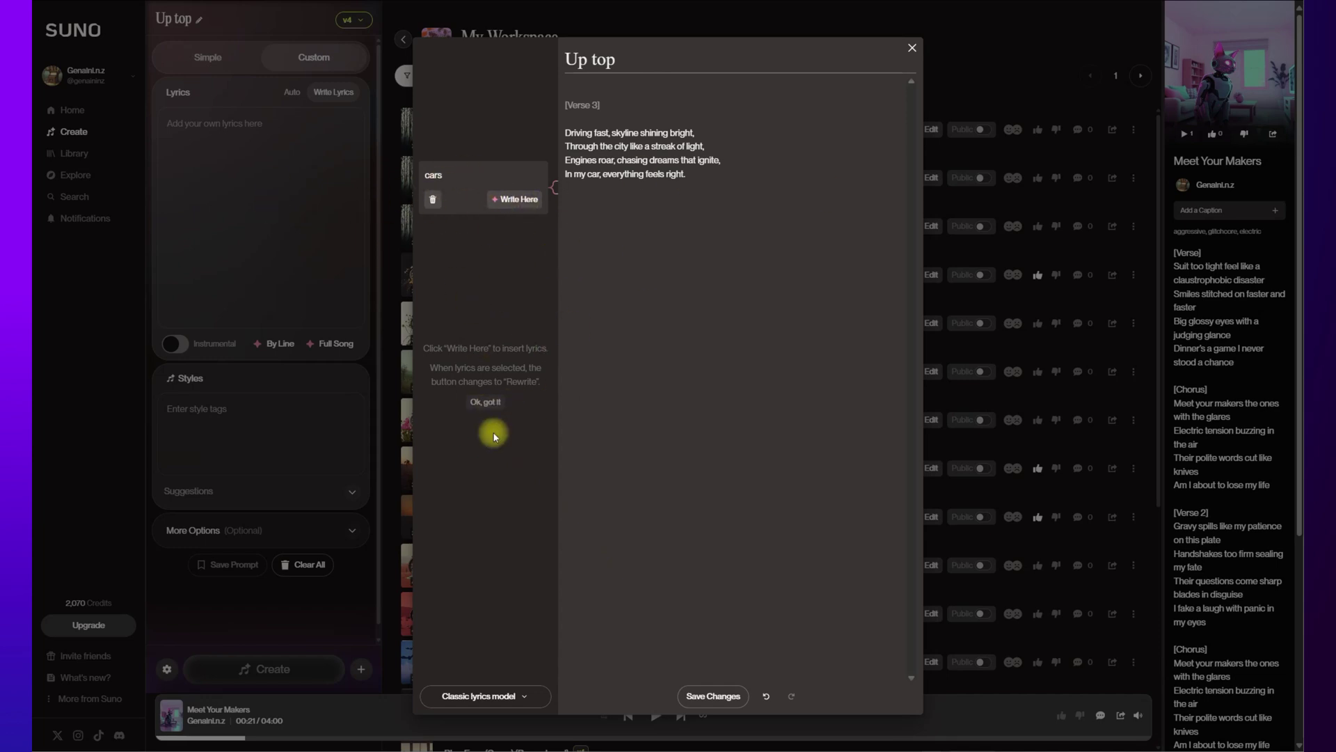
pyautogui.click(911, 50)
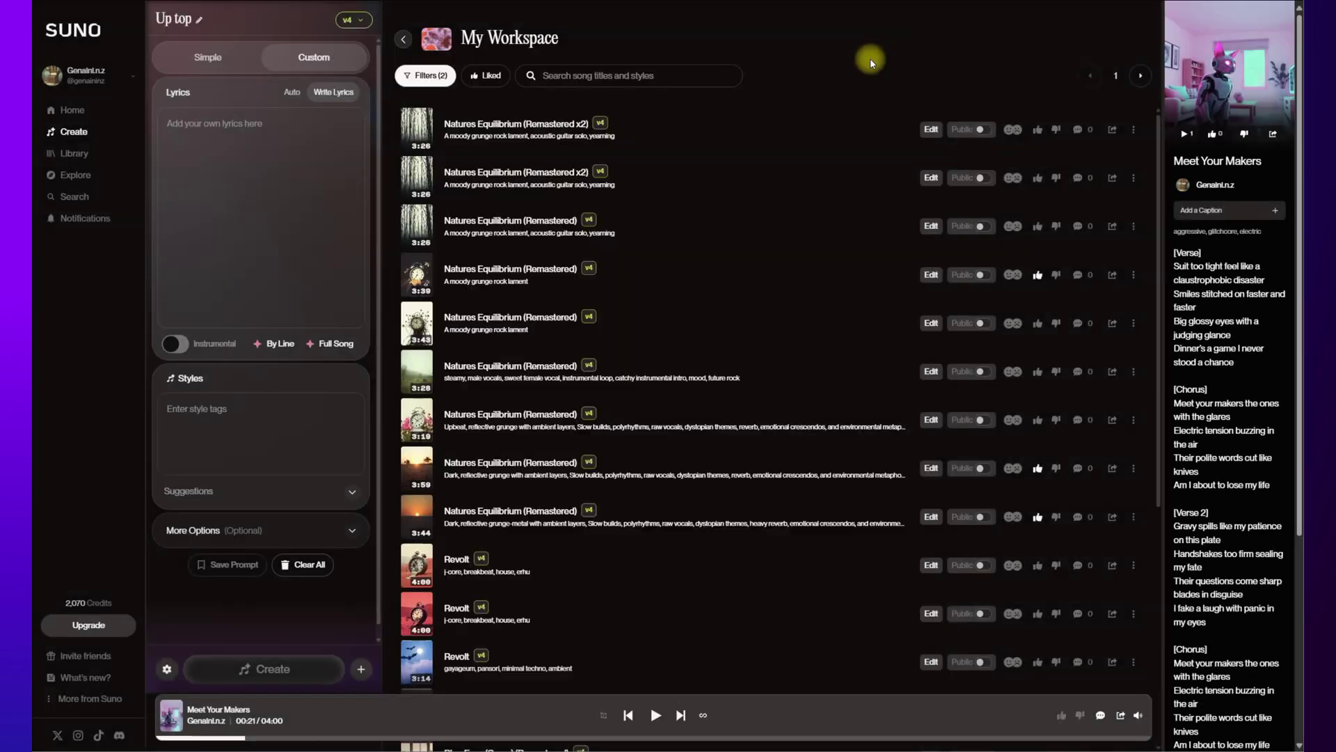
# Step: Generate full-song lyrics about 'cows' with ReMi and insert 'Down on the Farm'
pyautogui.click(336, 348)
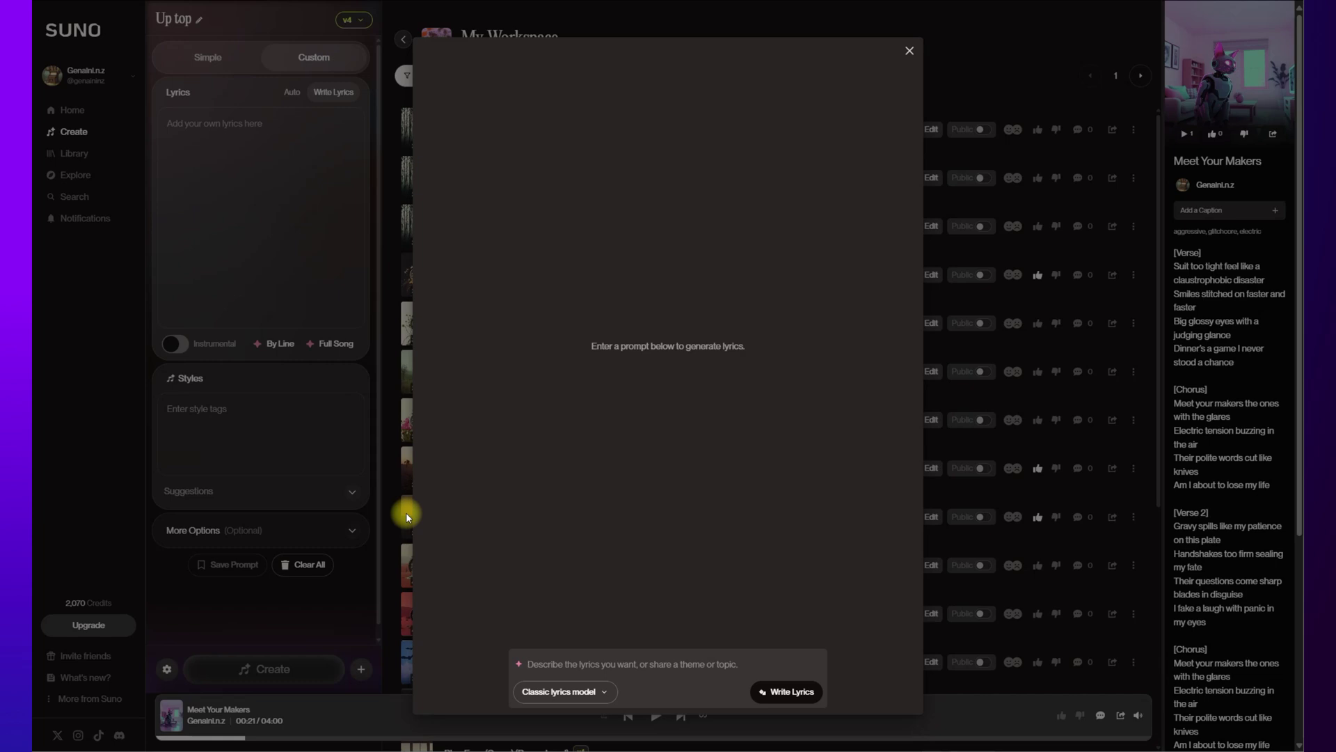
pyautogui.write('cows')
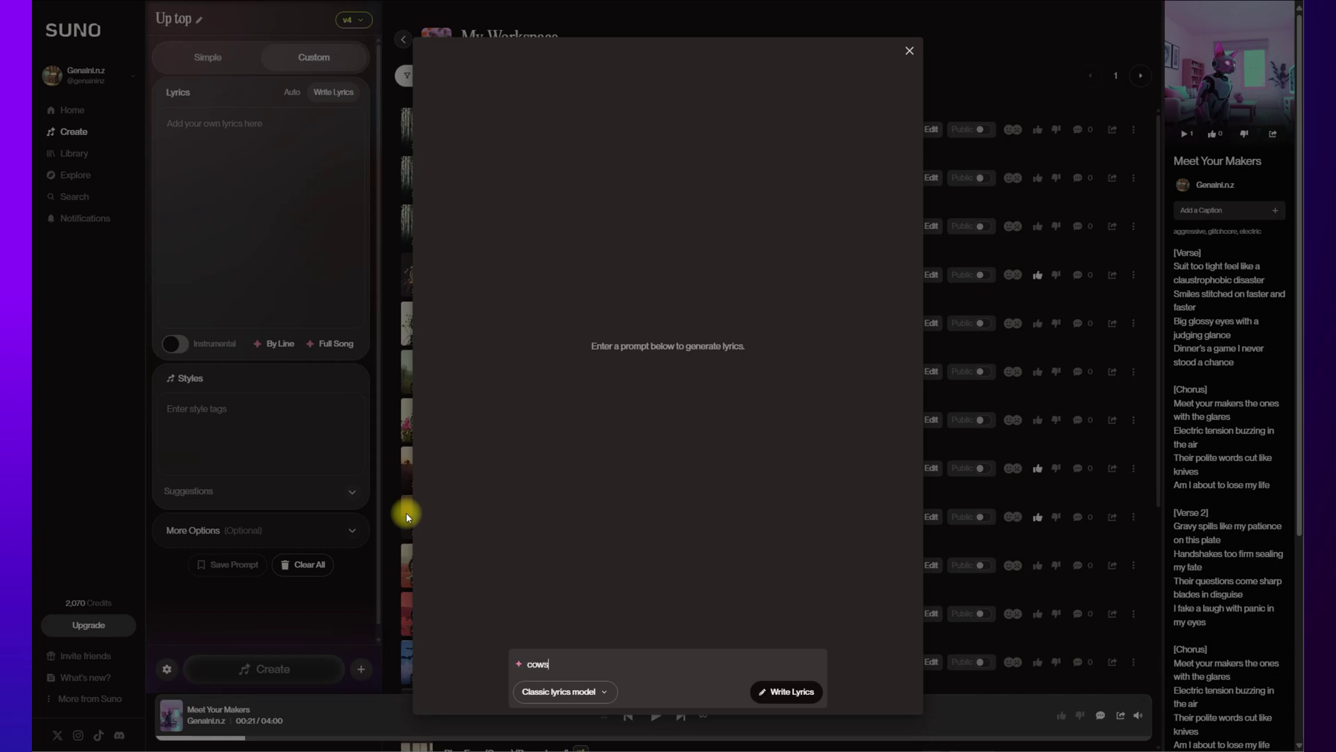
pyautogui.click(558, 691)
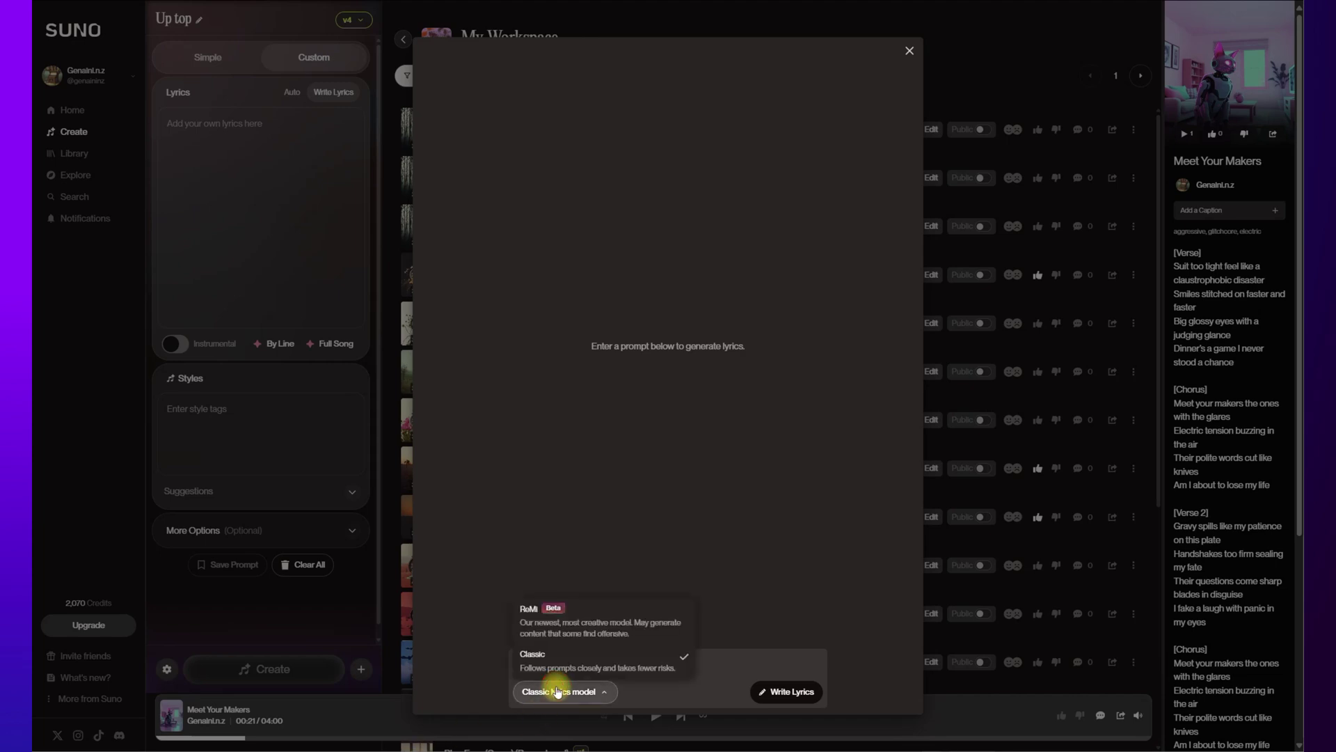
pyautogui.click(566, 626)
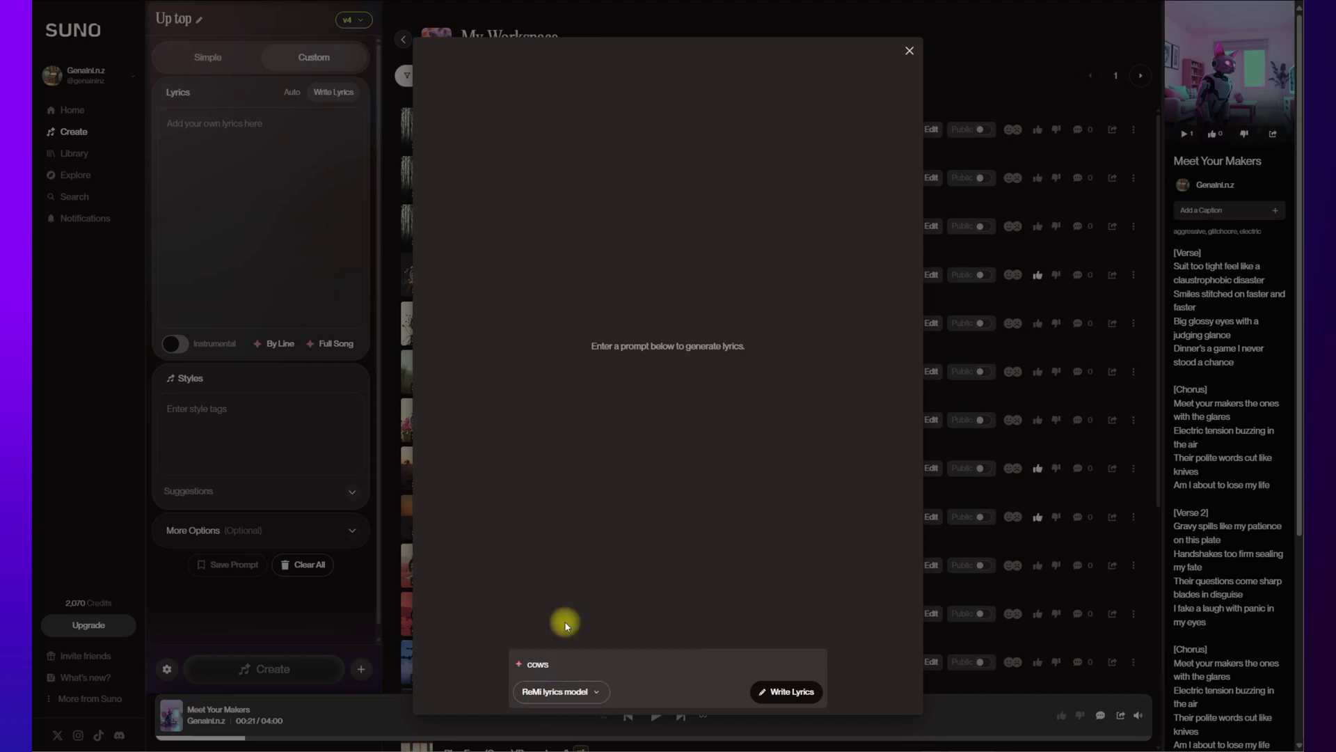
pyautogui.click(798, 692)
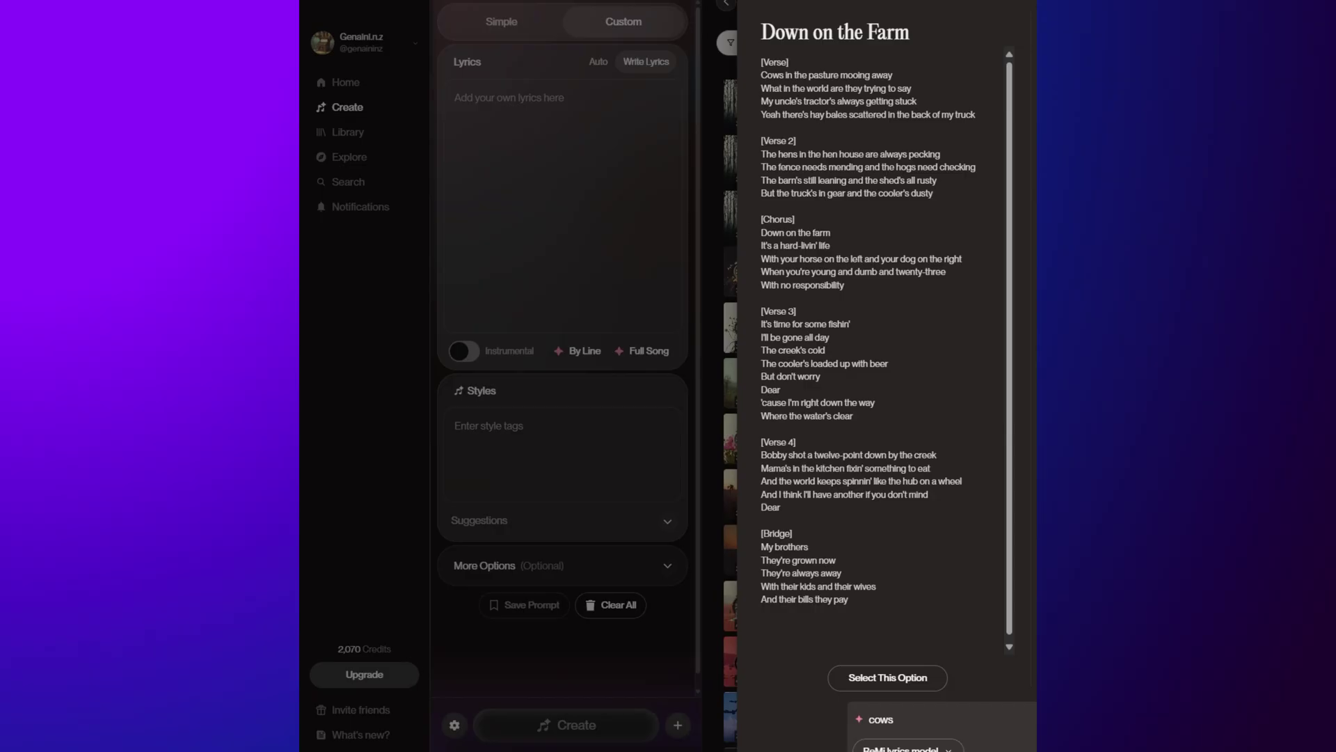
pyautogui.click(908, 680)
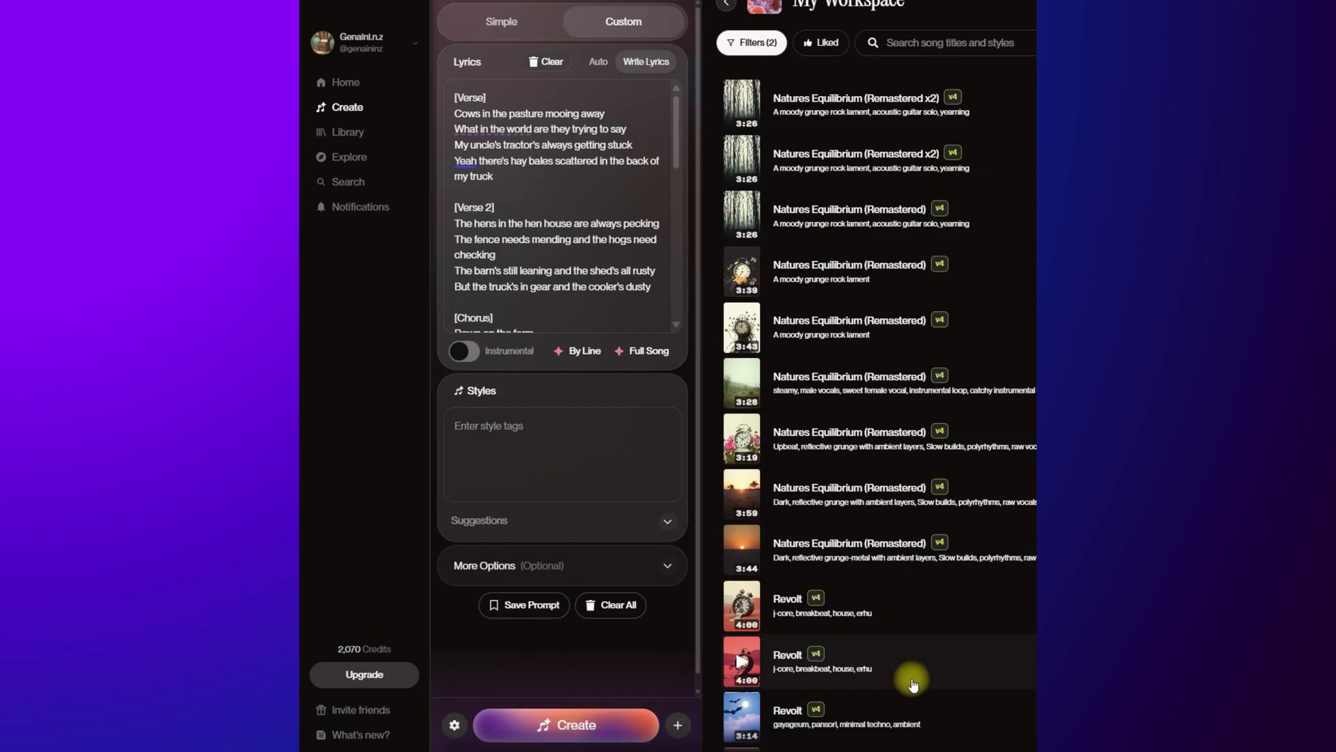
# Step: Toggle Instrumental on and off, and shrink the Lyrics box to show the first verse
pyautogui.click(465, 355)
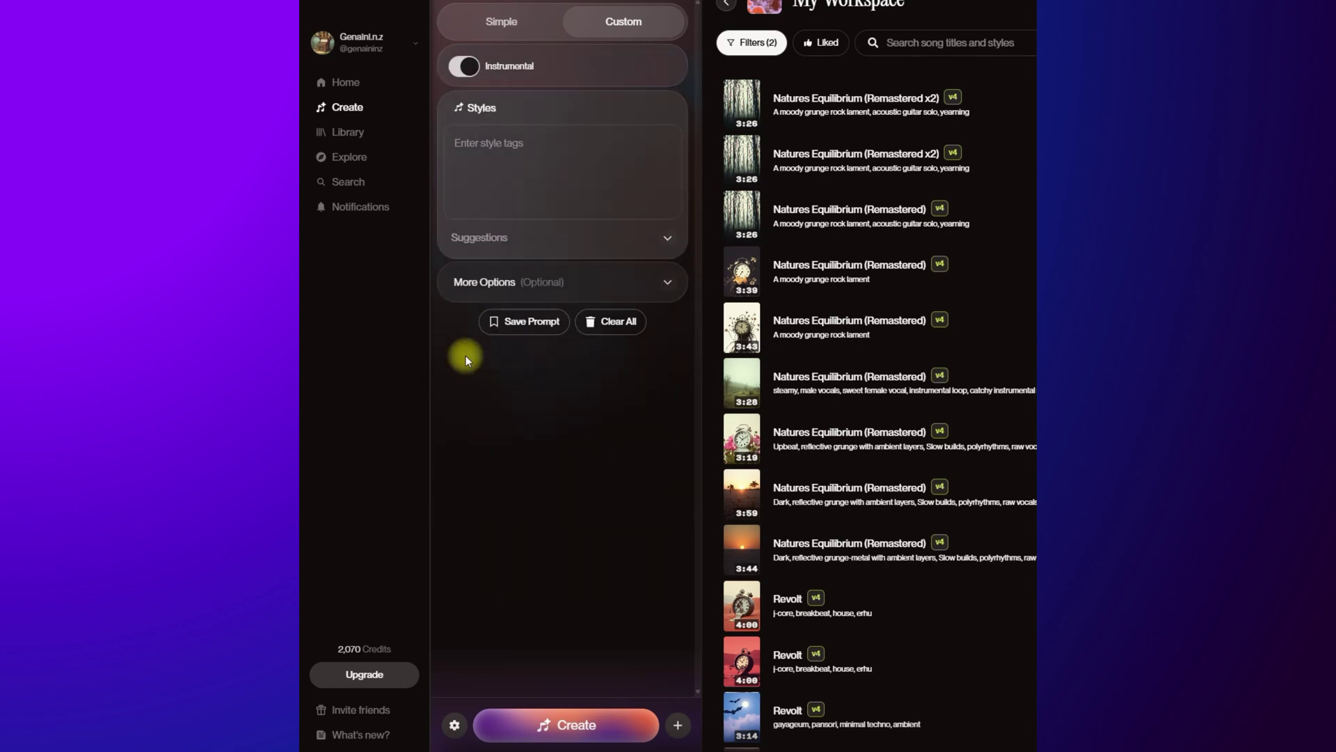
pyautogui.click(469, 66)
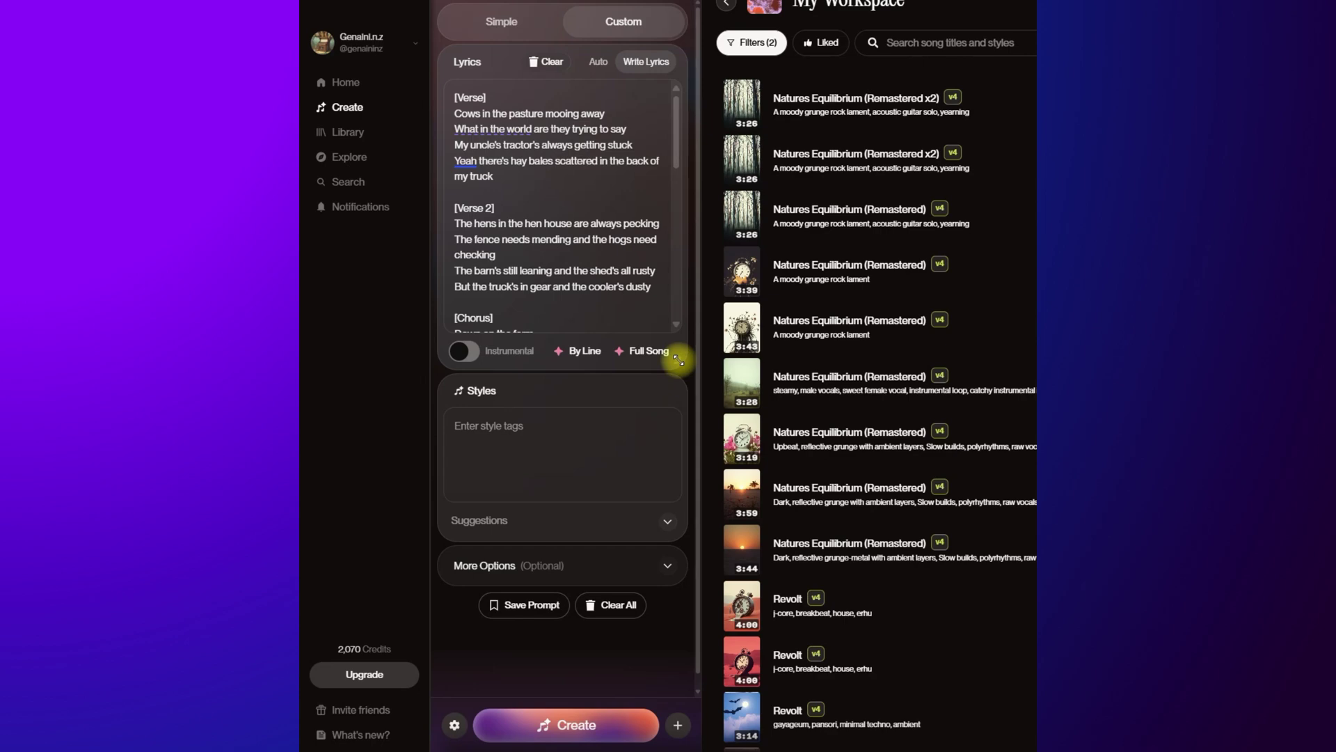
pyautogui.moveTo(679, 360); pyautogui.dragTo(692, 310)
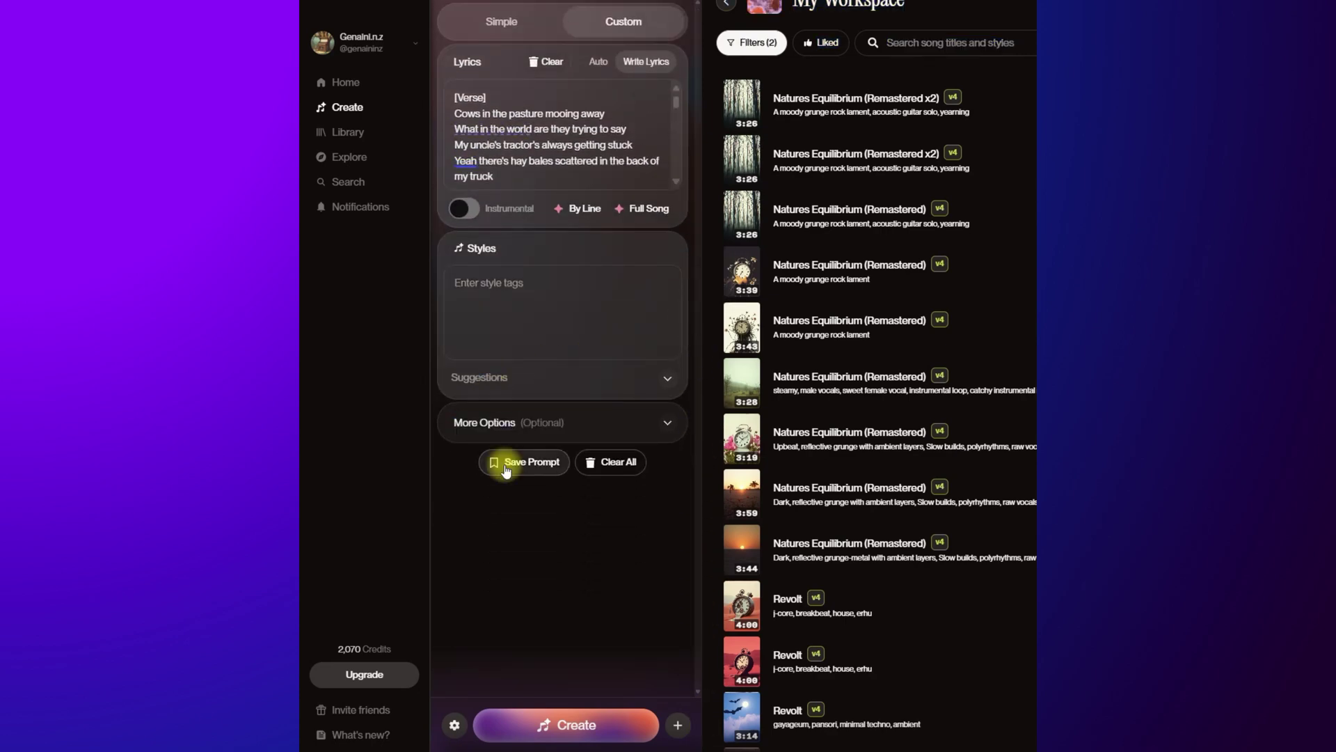
# Step: Type stray text into Styles and clear it, leaving the field empty
pyautogui.click(561, 290)
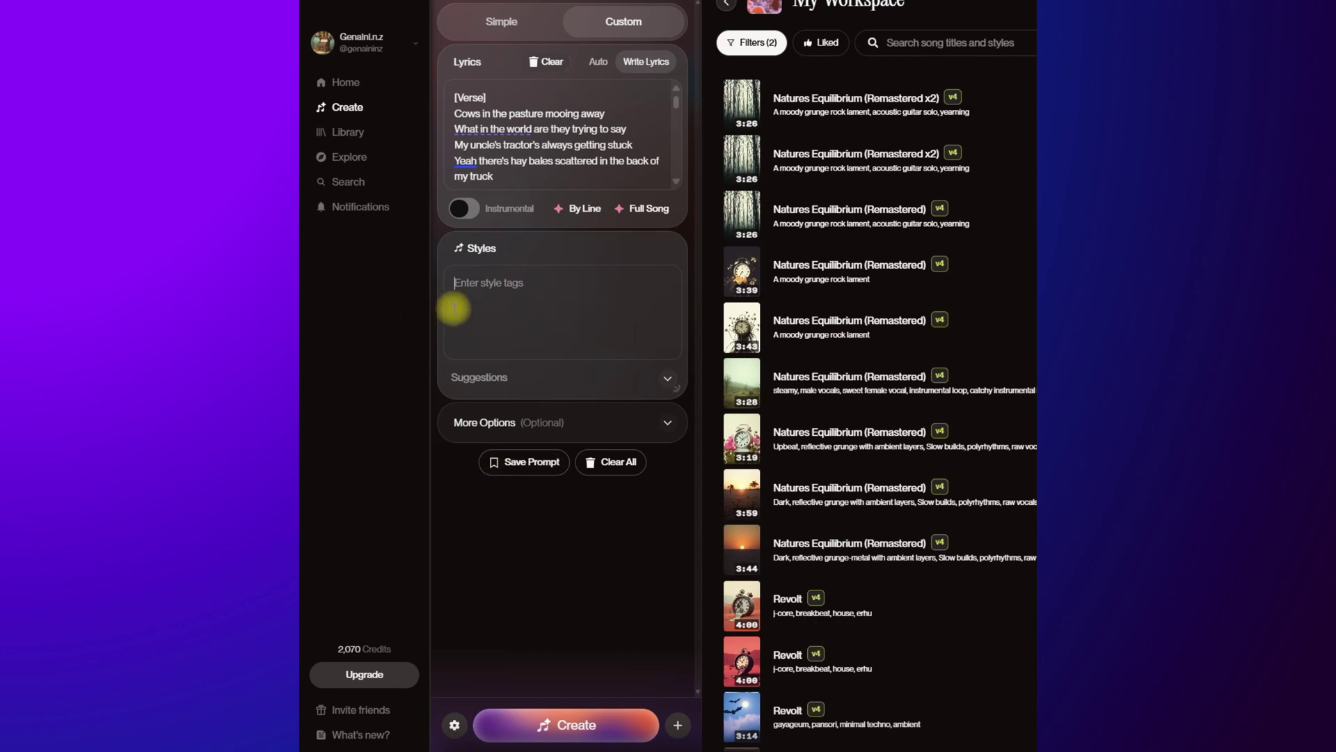
pyautogui.write('jvfhkbvk')
pyautogui.hotkey('ctrl', 'a')
pyautogui.press('BackSpace')
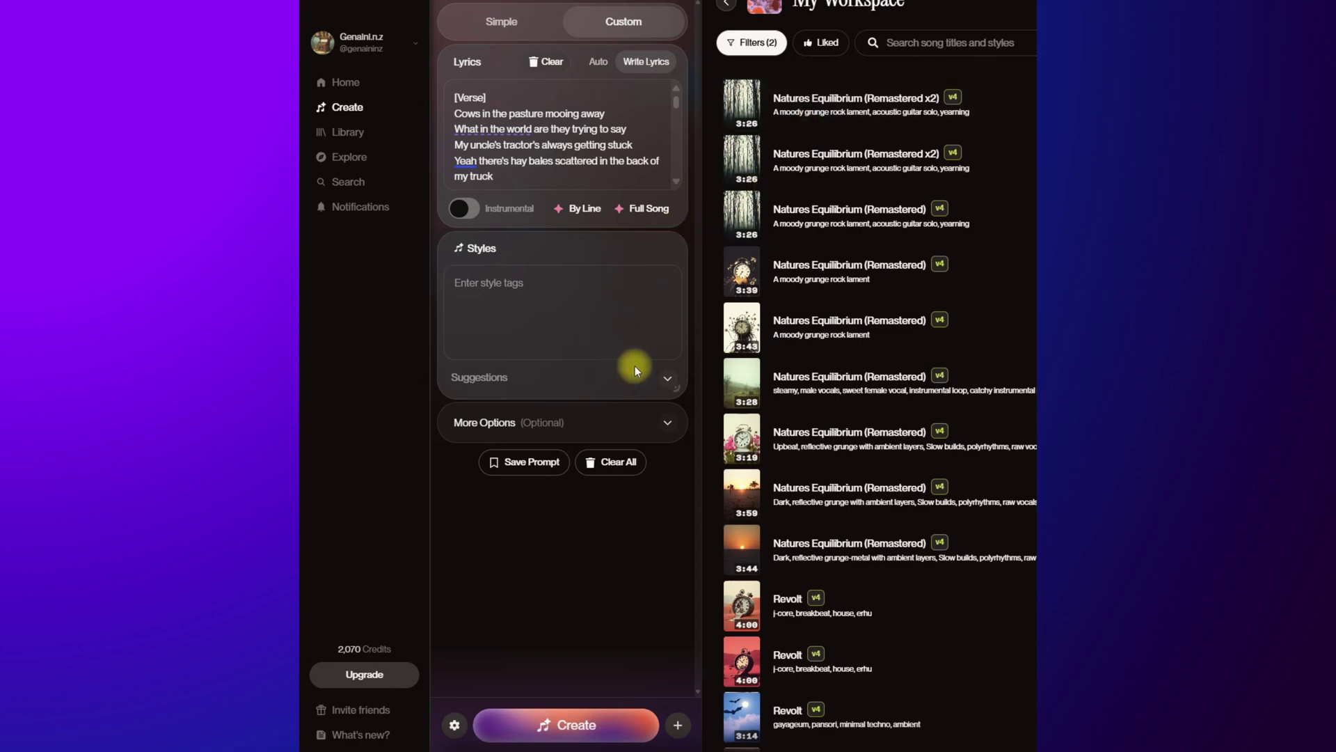
# Step: Add alternative rock, guitar, female singer and male vocal with harmonies tags, then hide suggestions
pyautogui.click(666, 379)
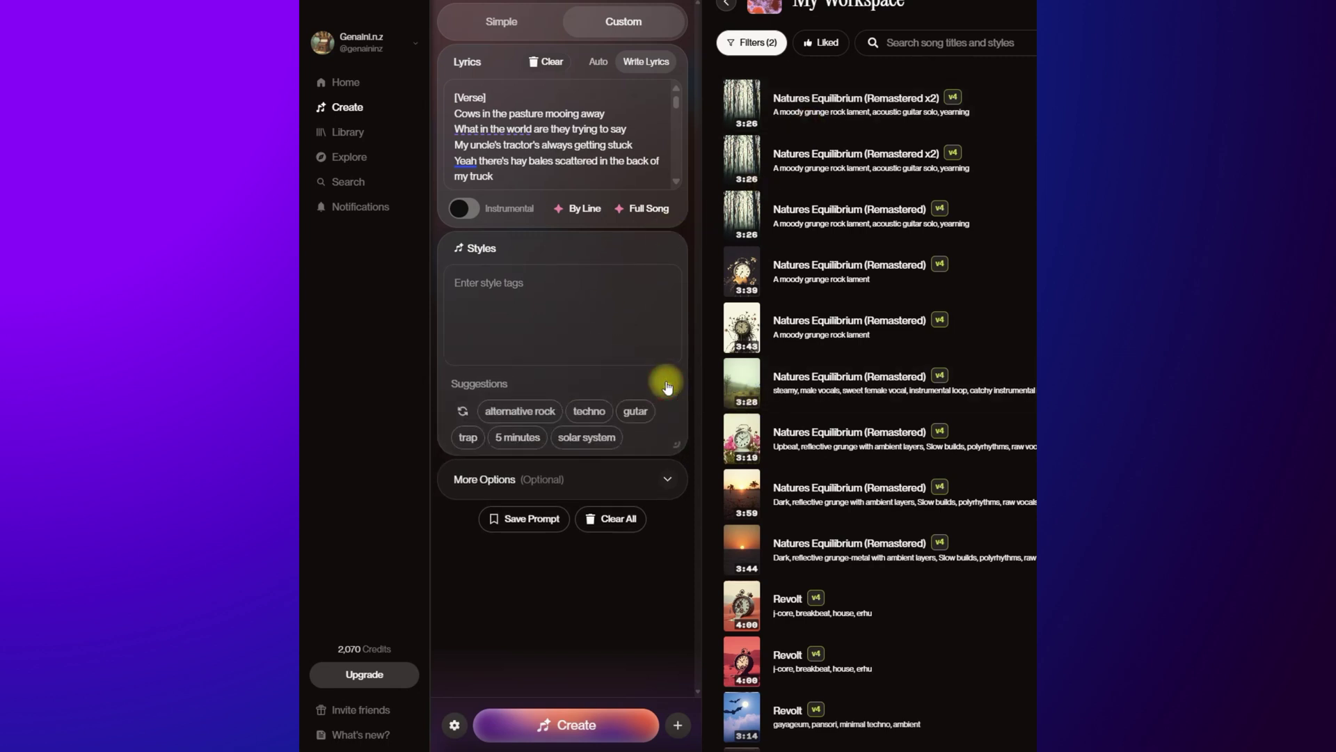
pyautogui.click(521, 411)
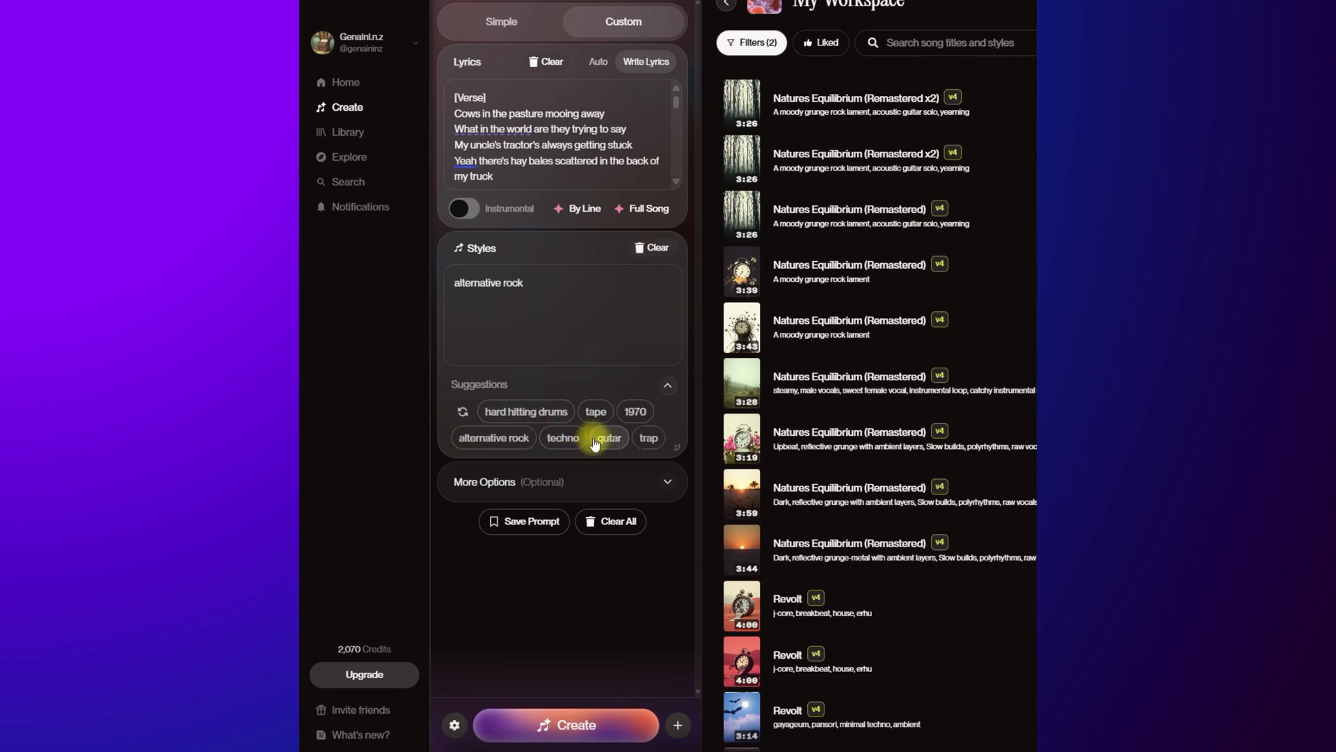
pyautogui.click(595, 440)
pyautogui.click(608, 419)
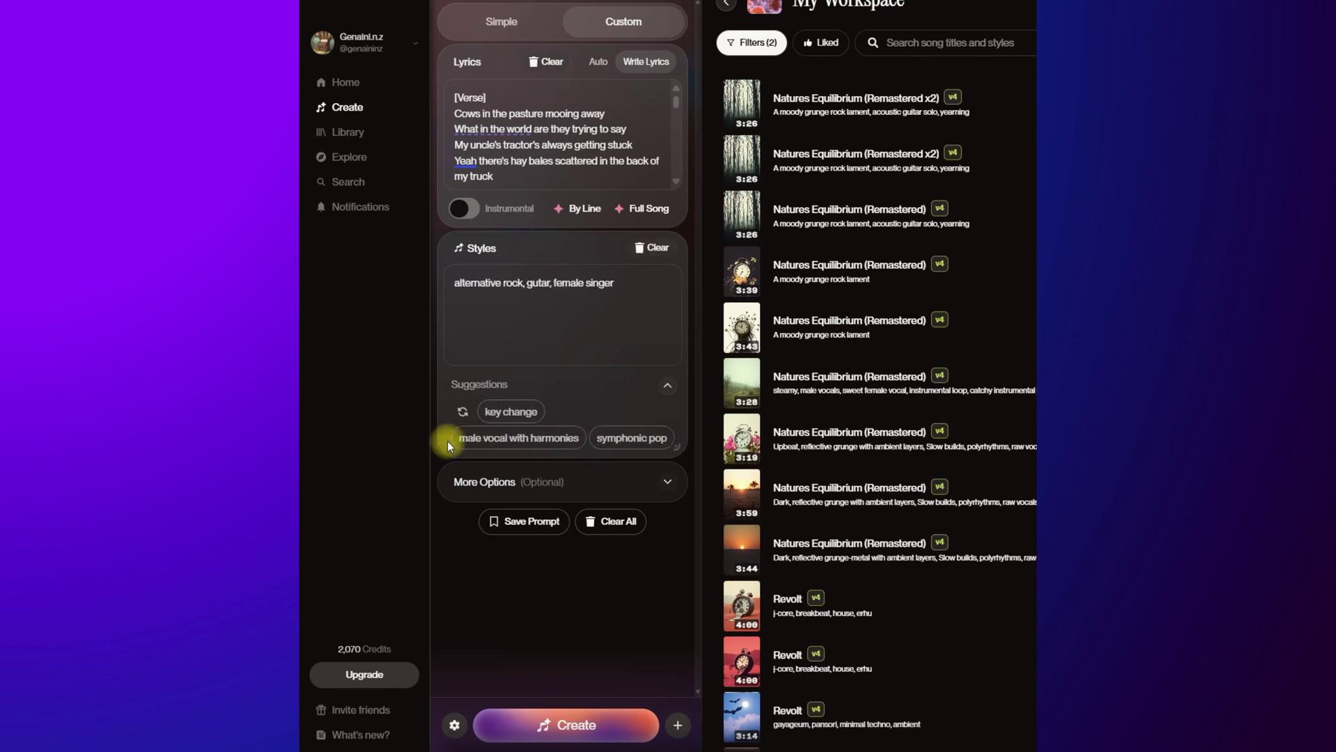
pyautogui.click(483, 436)
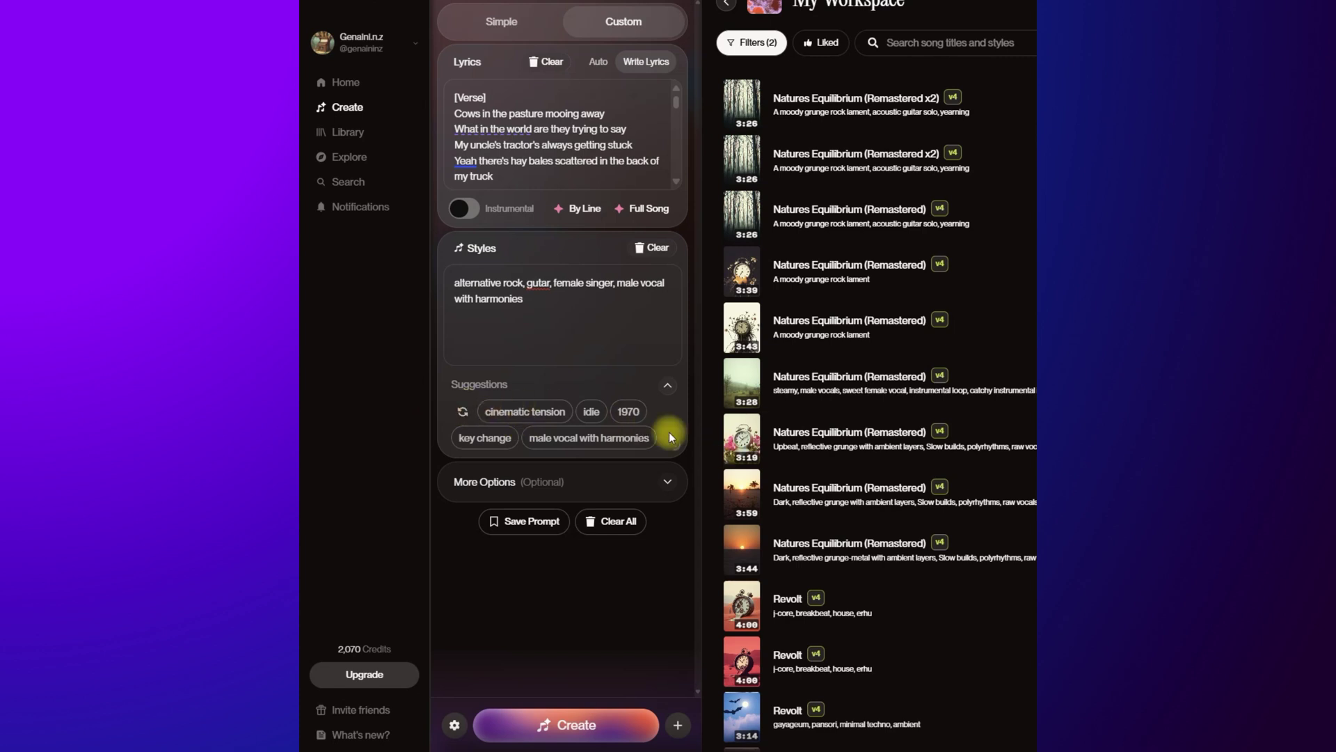
pyautogui.click(464, 414)
pyautogui.click(465, 414)
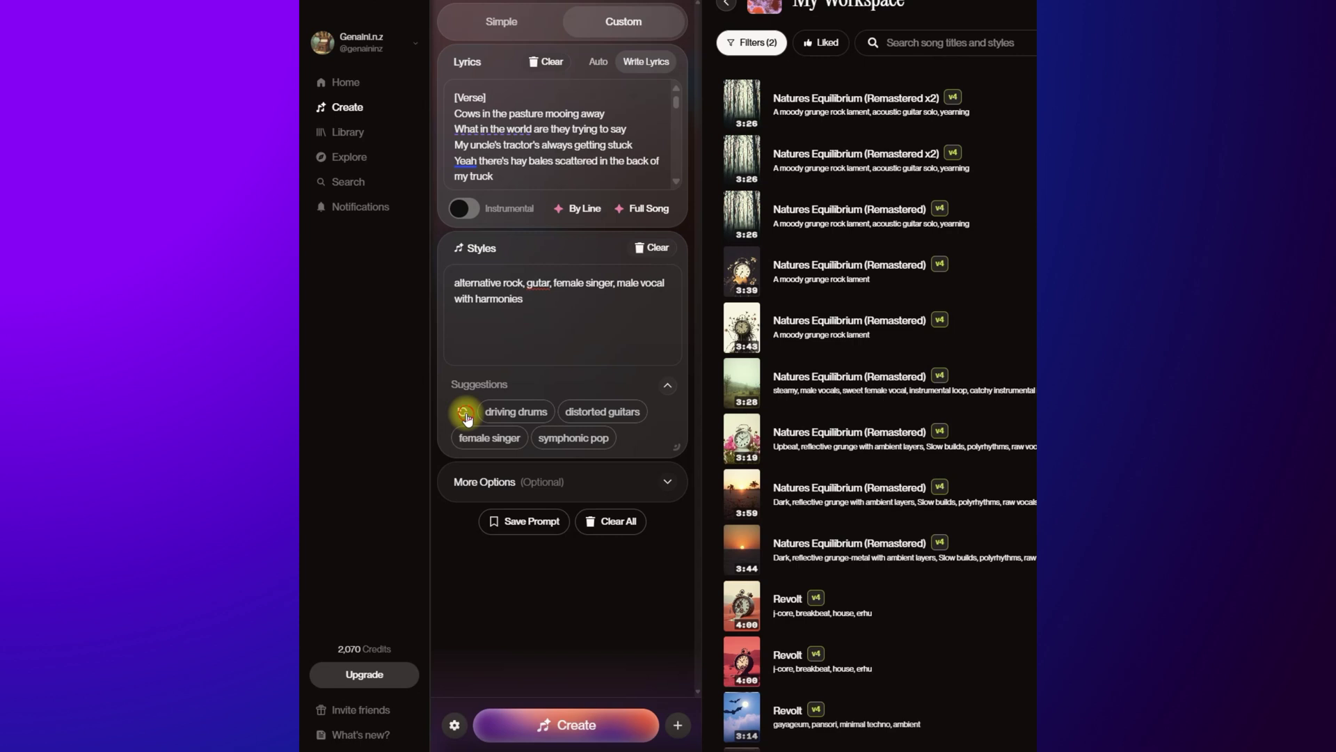
pyautogui.click(464, 414)
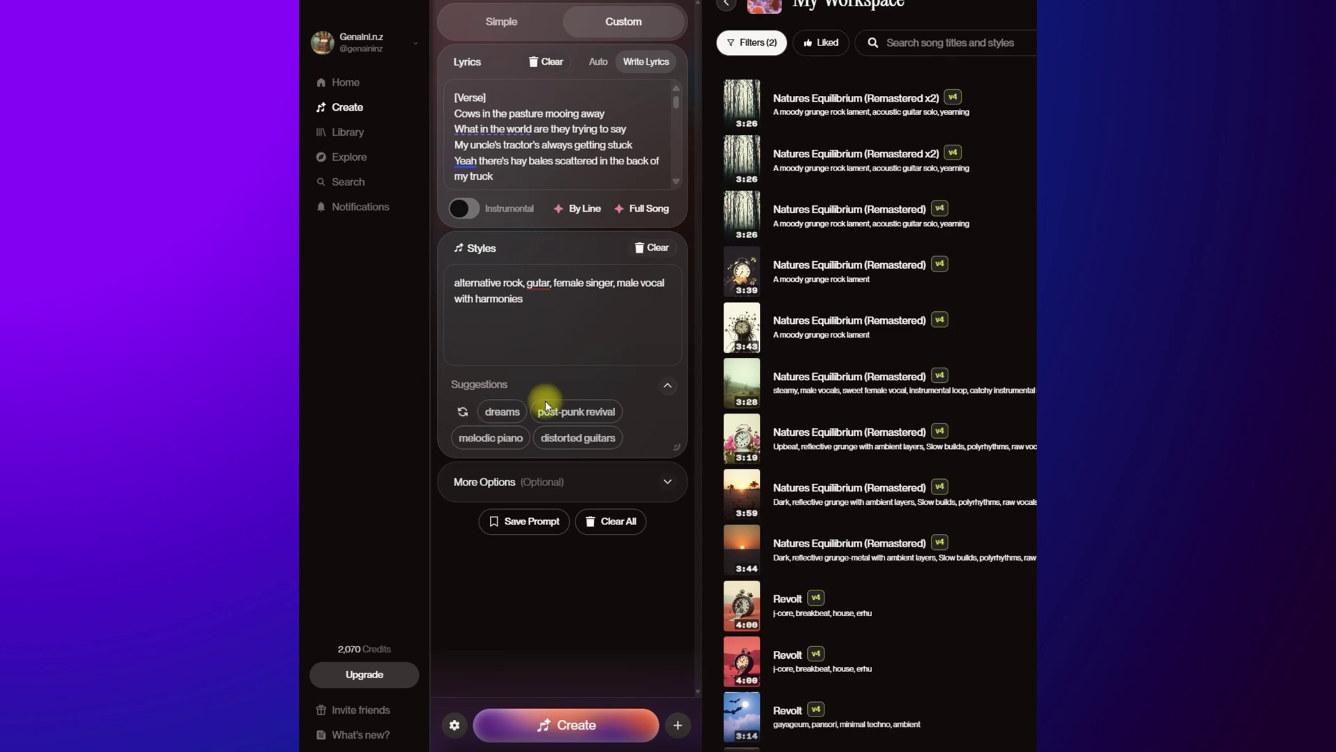
pyautogui.click(664, 388)
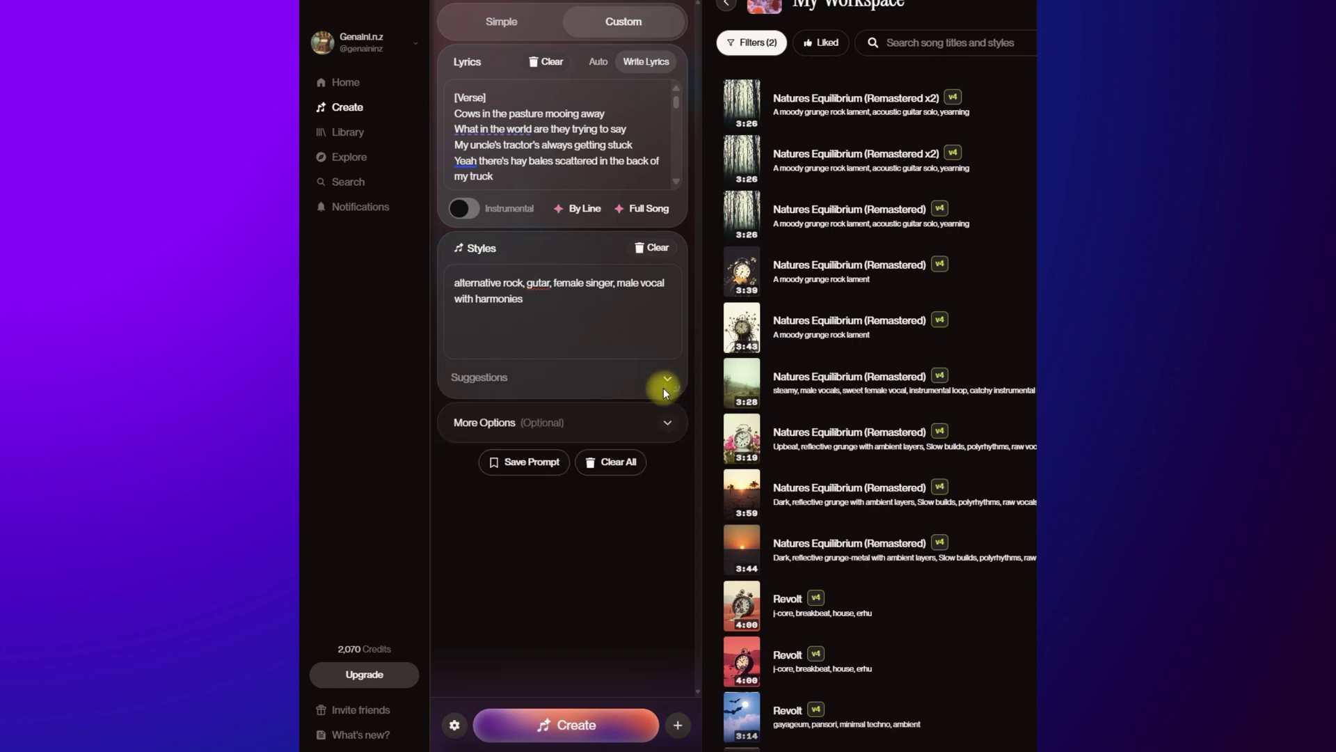
# Step: Expand More Options, hide the exclude-style suggestions, and view the Upload Audio dialog
pyautogui.click(669, 430)
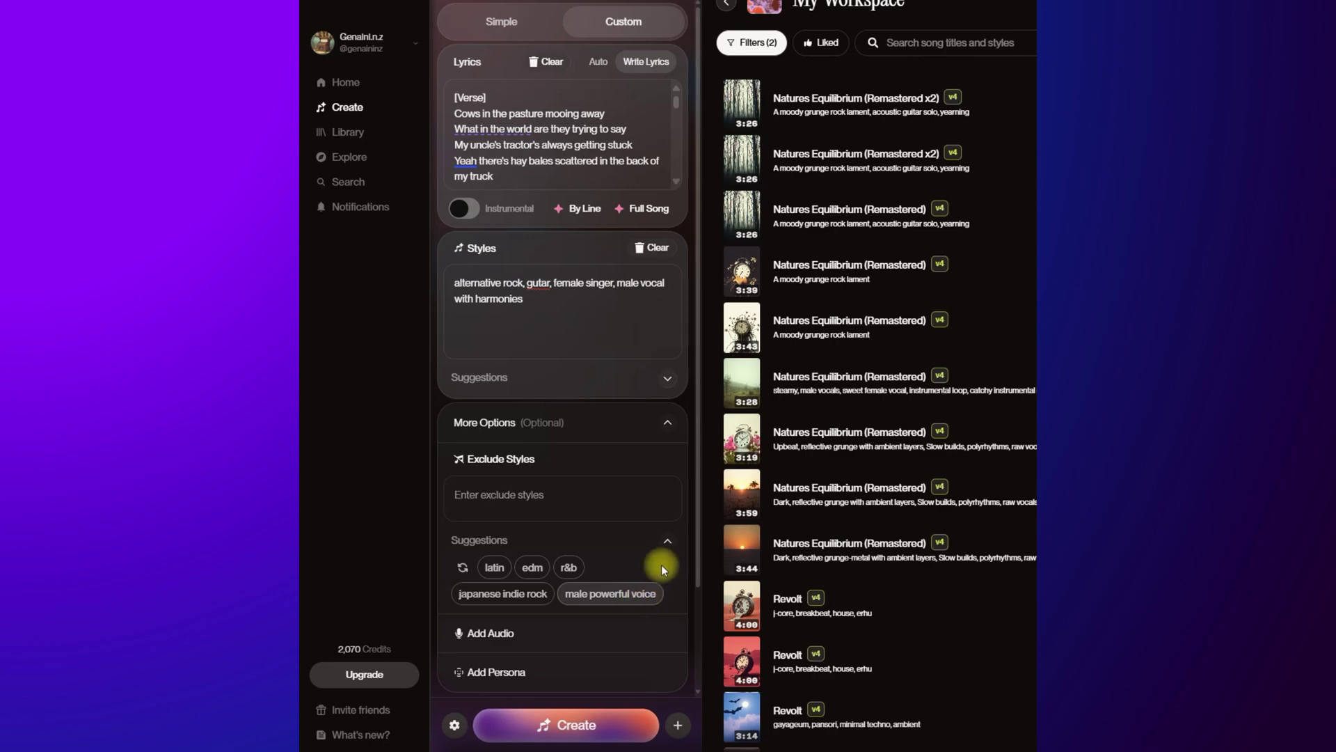
pyautogui.click(668, 542)
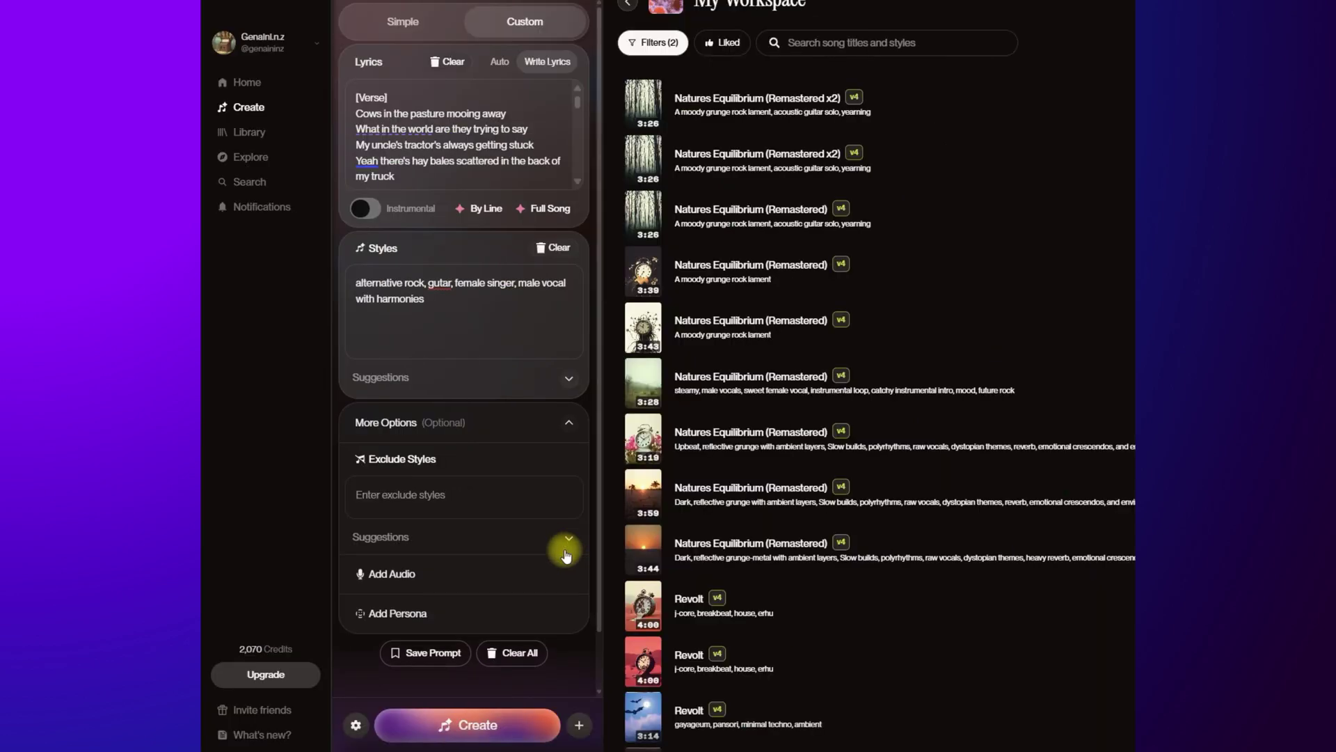
pyautogui.click(531, 569)
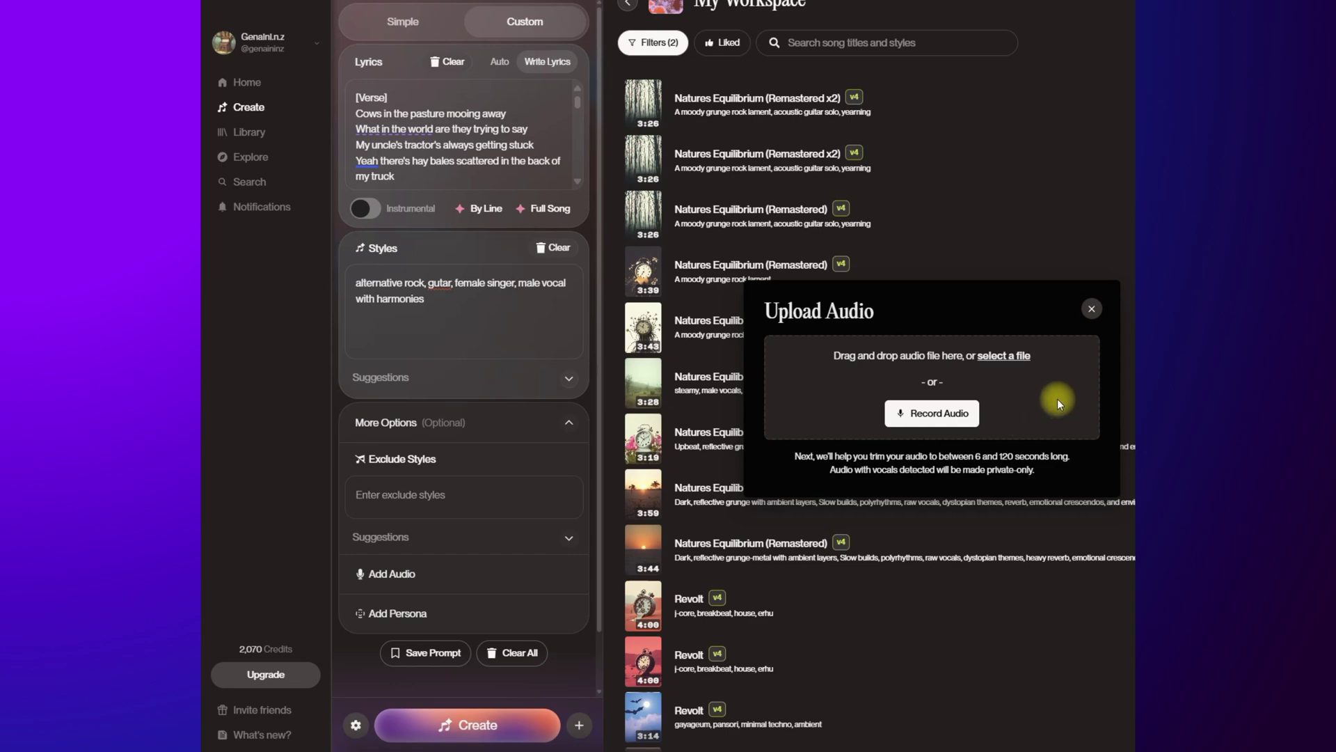
# Step: Close Upload Audio, favourite the Heavy Rock persona, check Favorites, then close the picker
pyautogui.click(1091, 308)
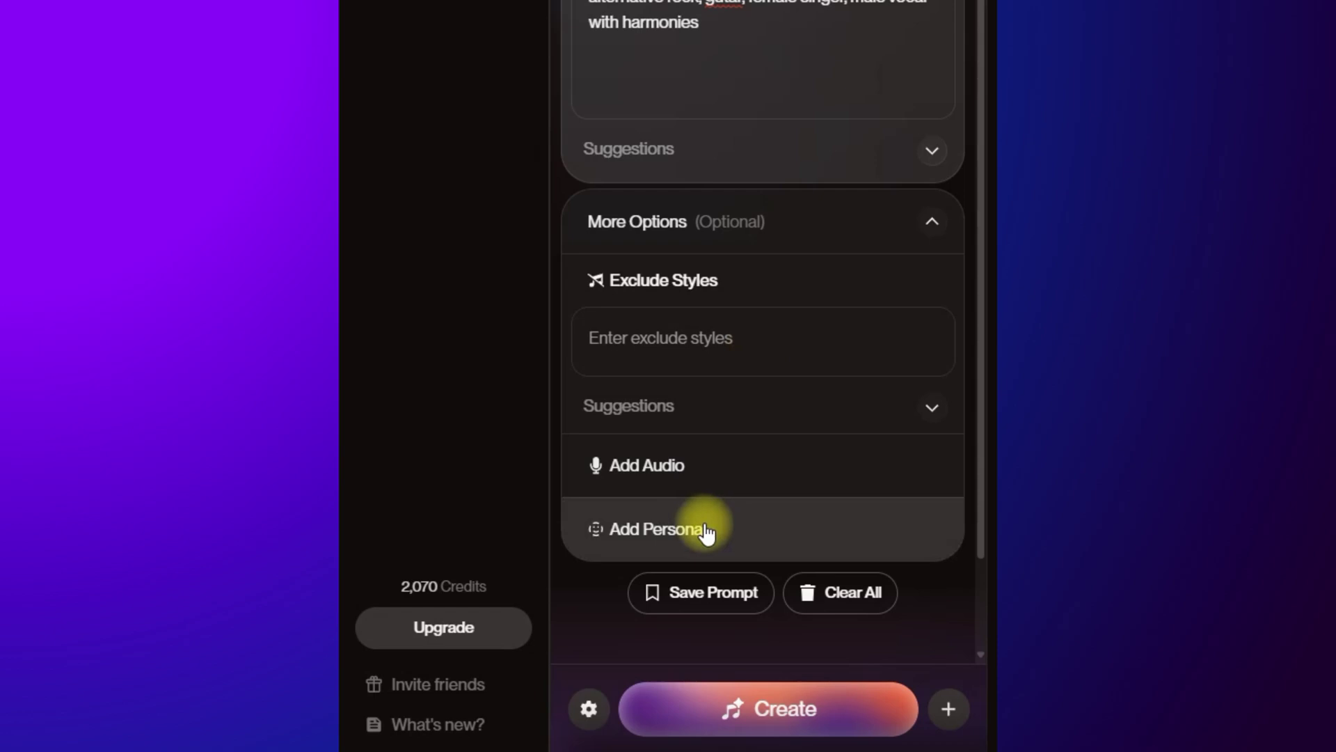
pyautogui.click(428, 610)
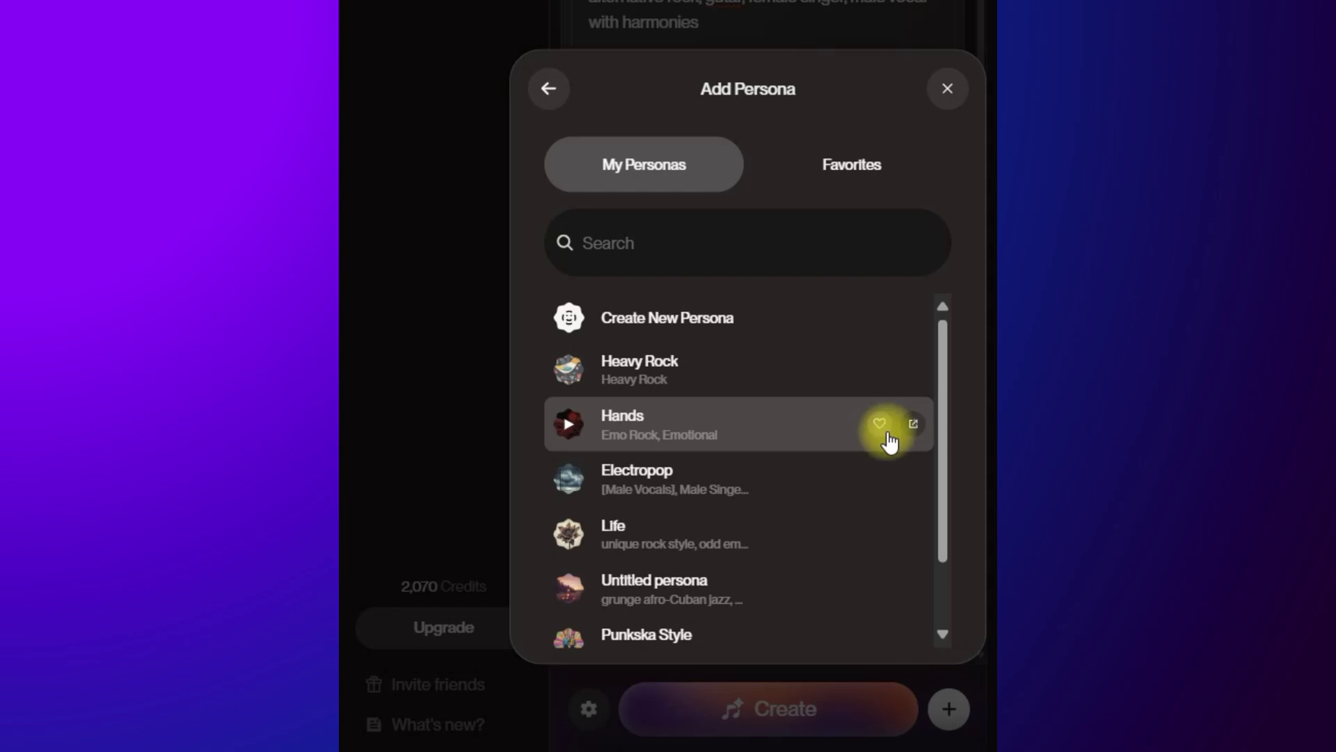
pyautogui.click(878, 370)
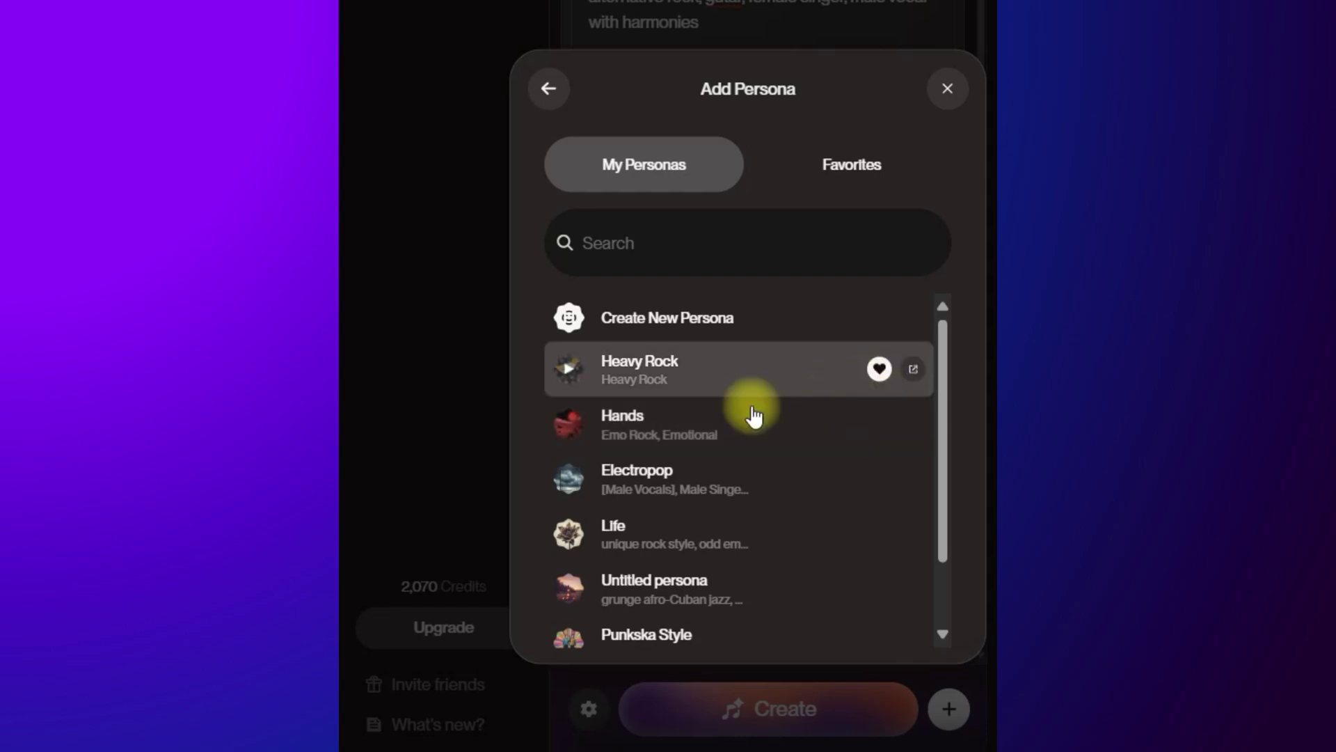
pyautogui.click(837, 187)
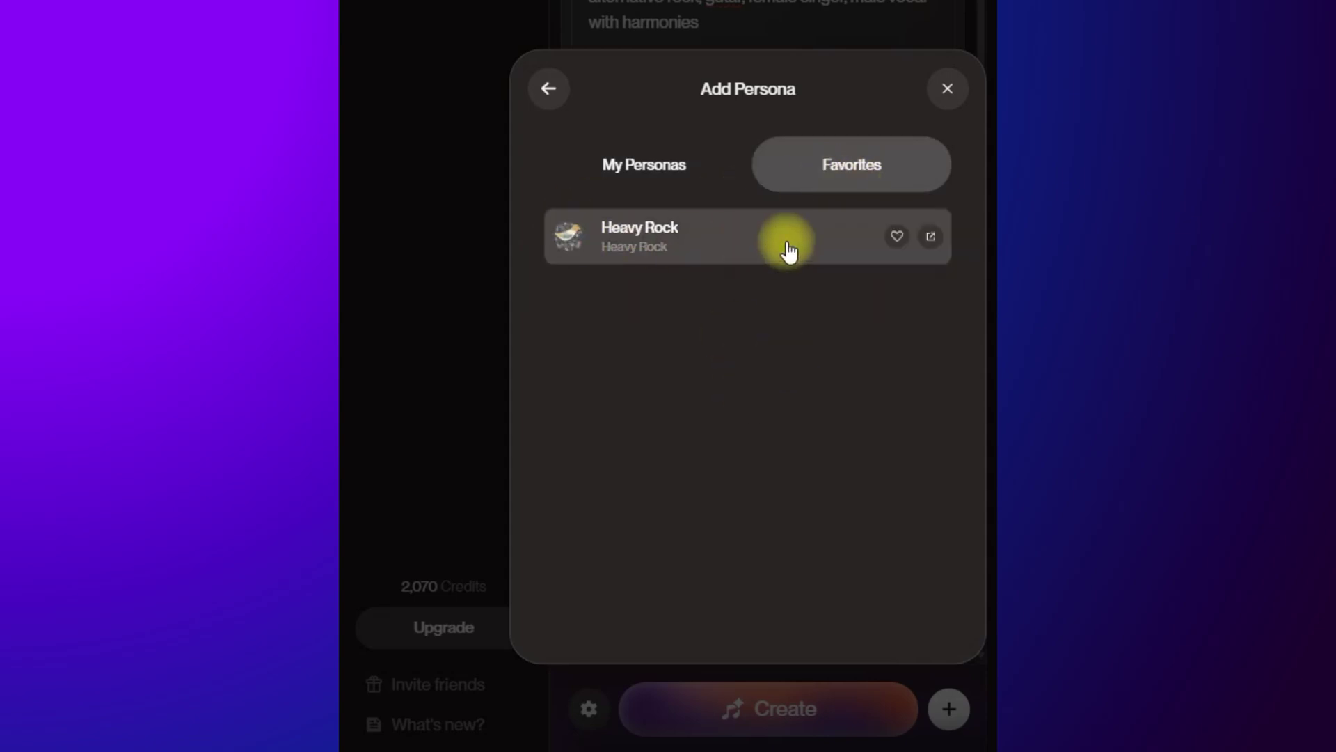
pyautogui.click(615, 174)
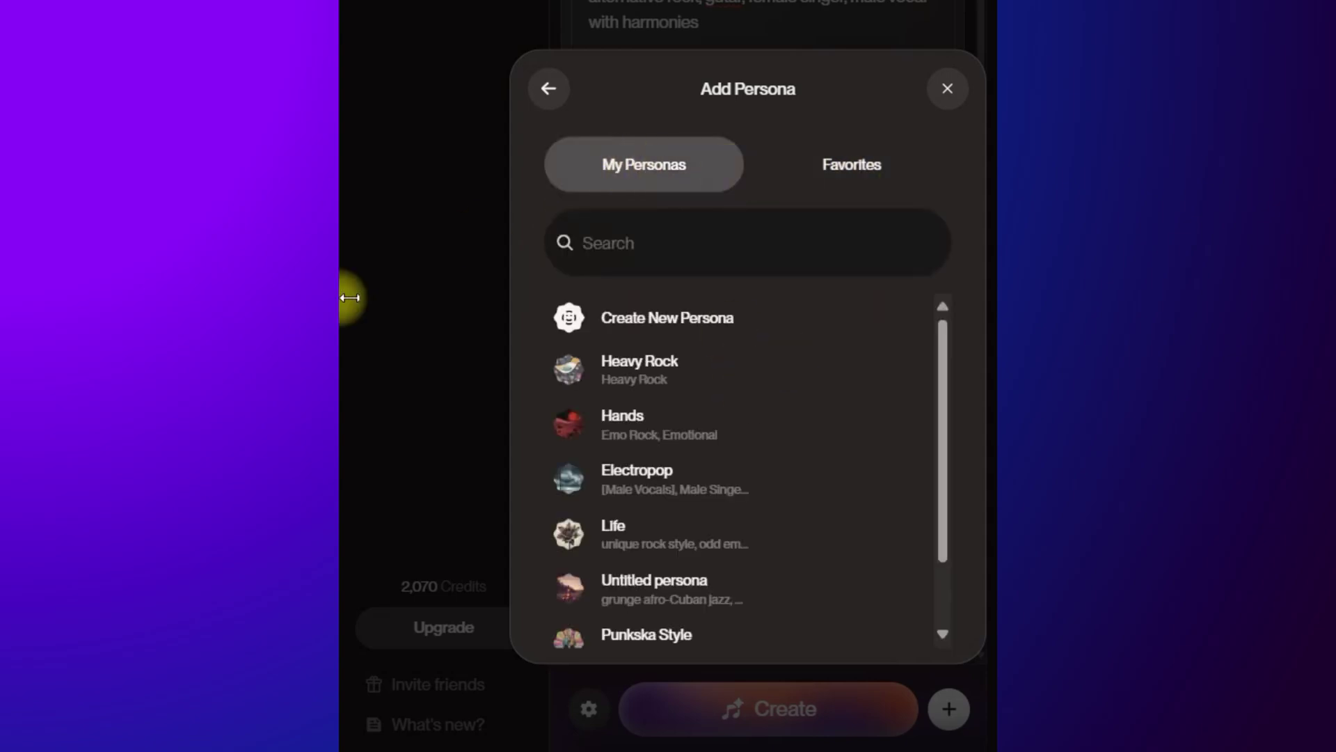
pyautogui.click(947, 90)
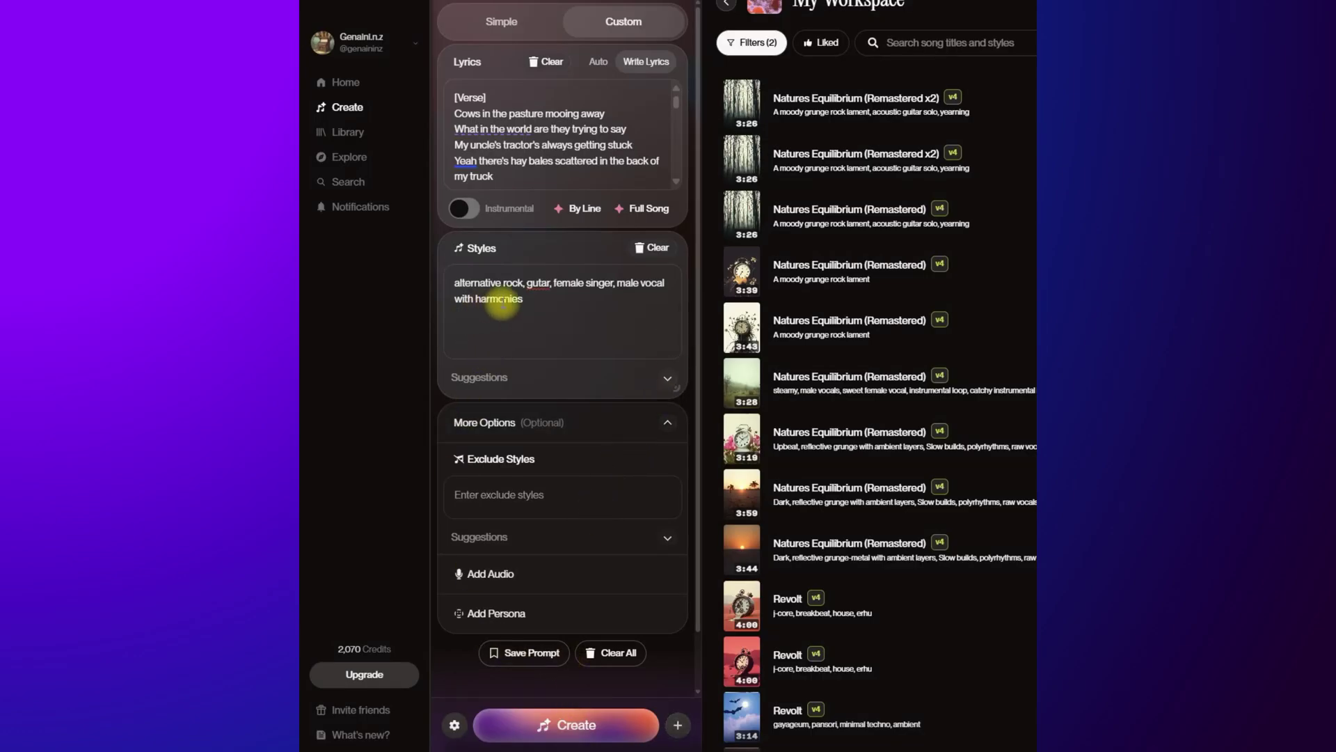
# Step: Highlight the style description, deselect it, and collapse the More Options section
pyautogui.moveTo(650, 298); pyautogui.dragTo(443, 290)
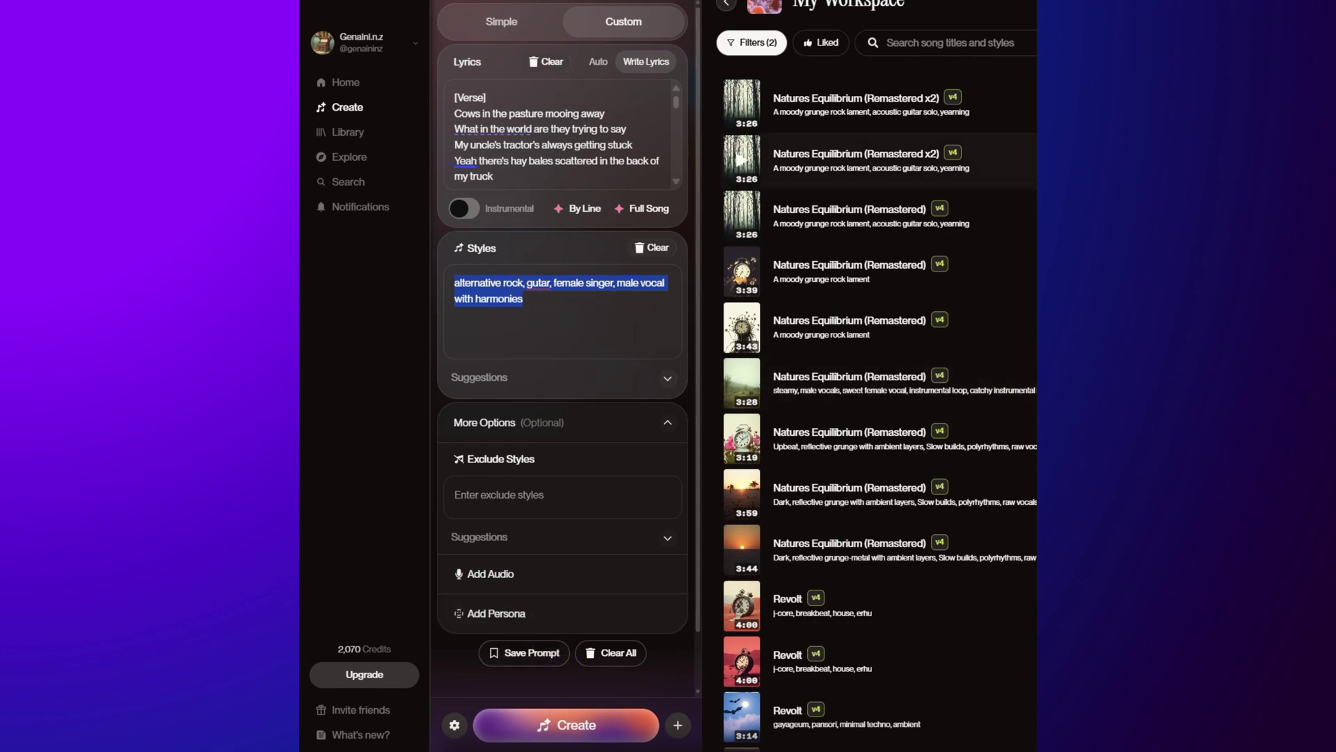
pyautogui.click(870, 105)
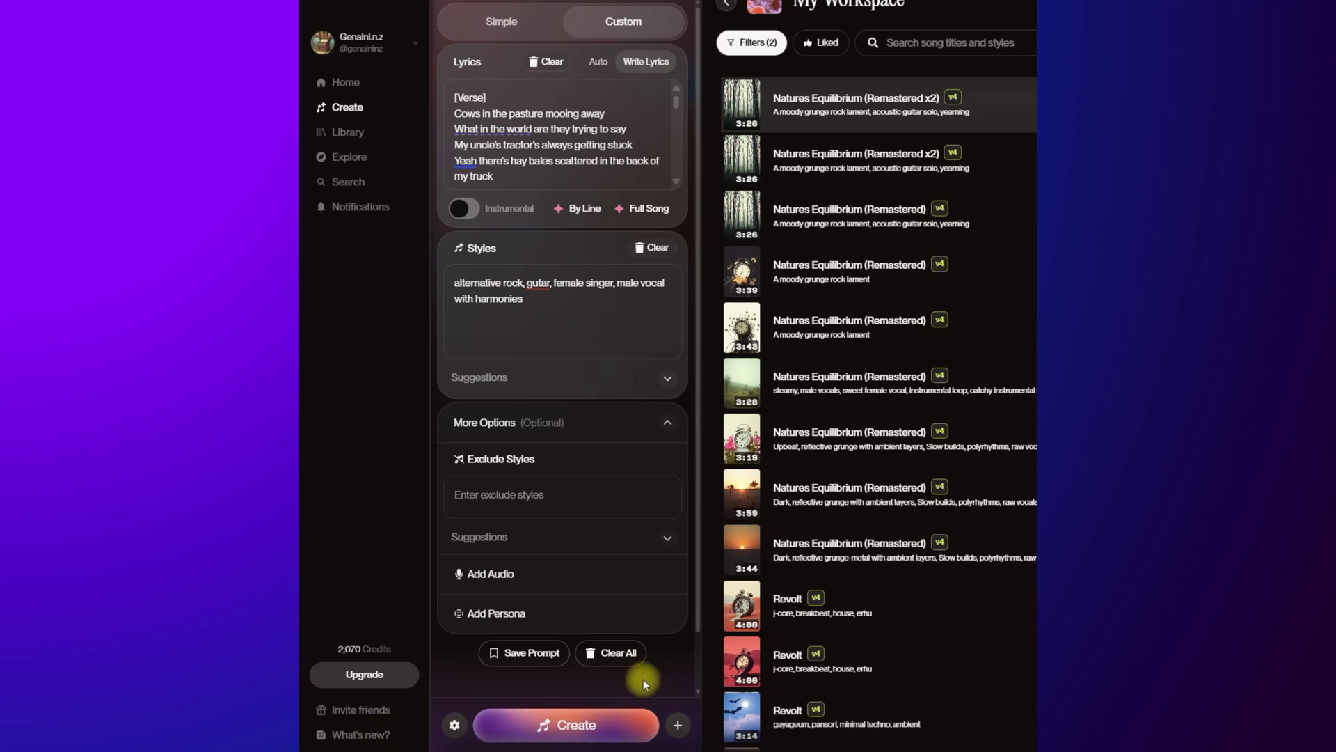
pyautogui.click(666, 424)
# Step: Reuse the Natures Equilibrium (Remastered) recent prompt 'A moody grunge rock lament.' and make the lyrics box taller
pyautogui.click(677, 725)
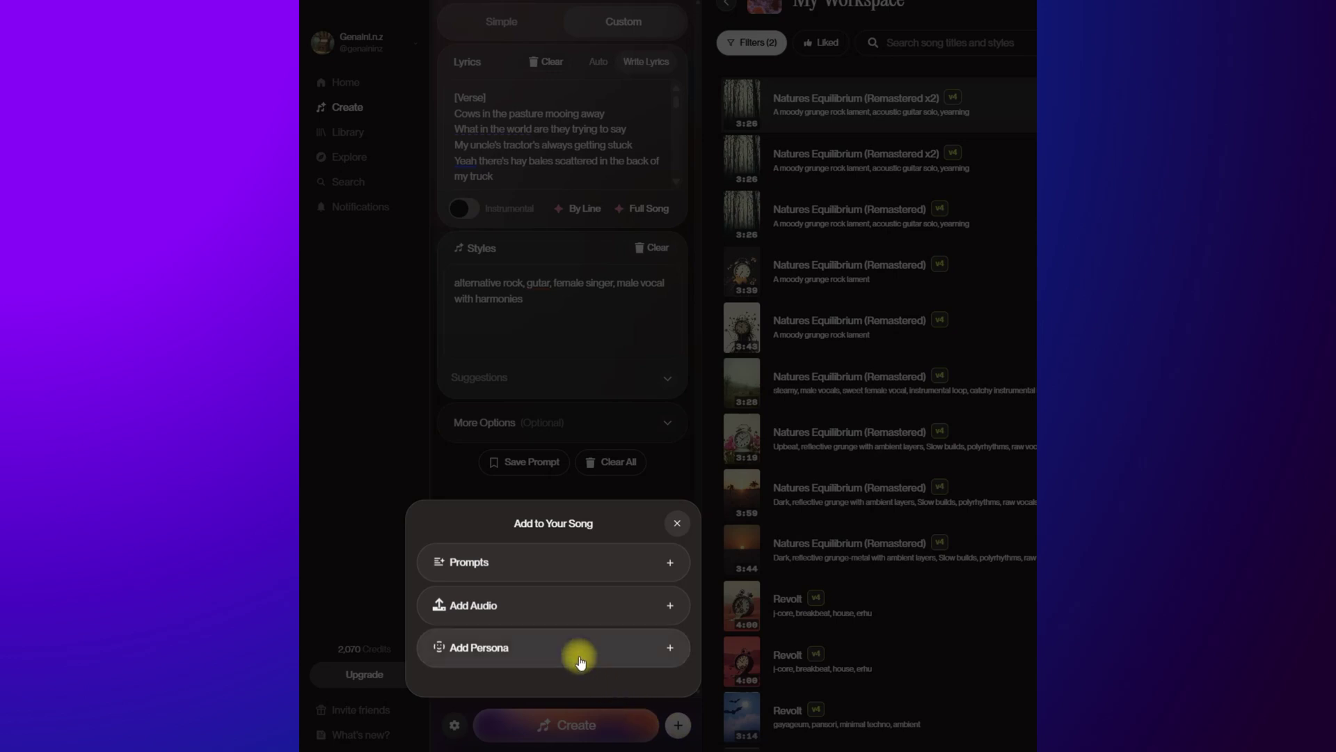
pyautogui.click(562, 562)
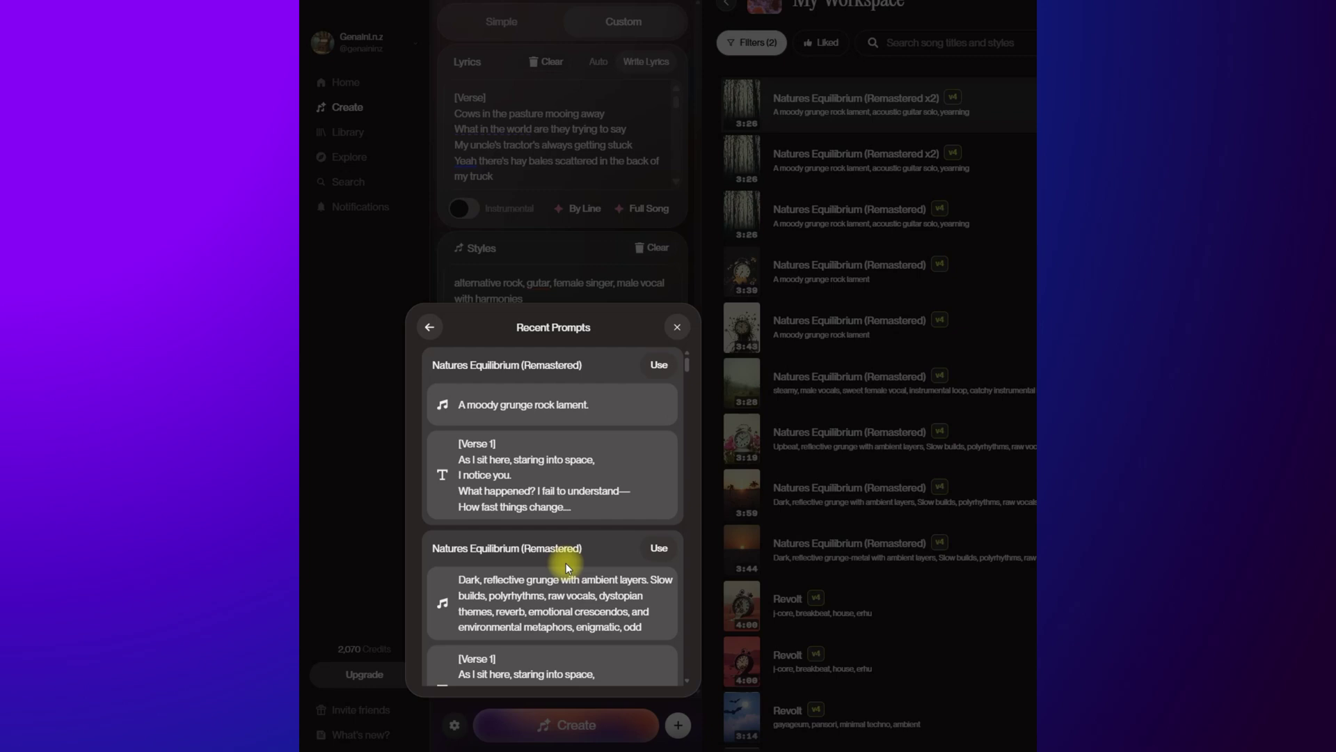
pyautogui.scroll(-10, 573, 396)
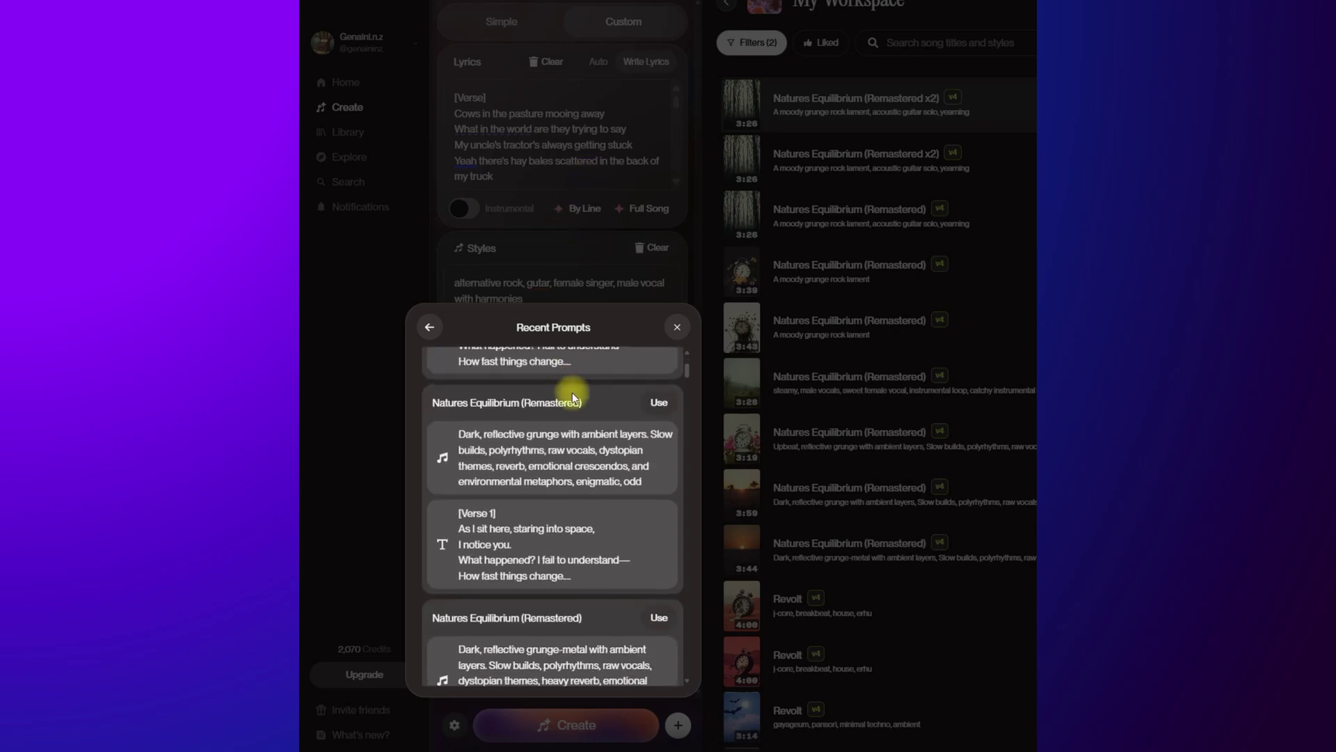
pyautogui.scroll(10, 573, 404)
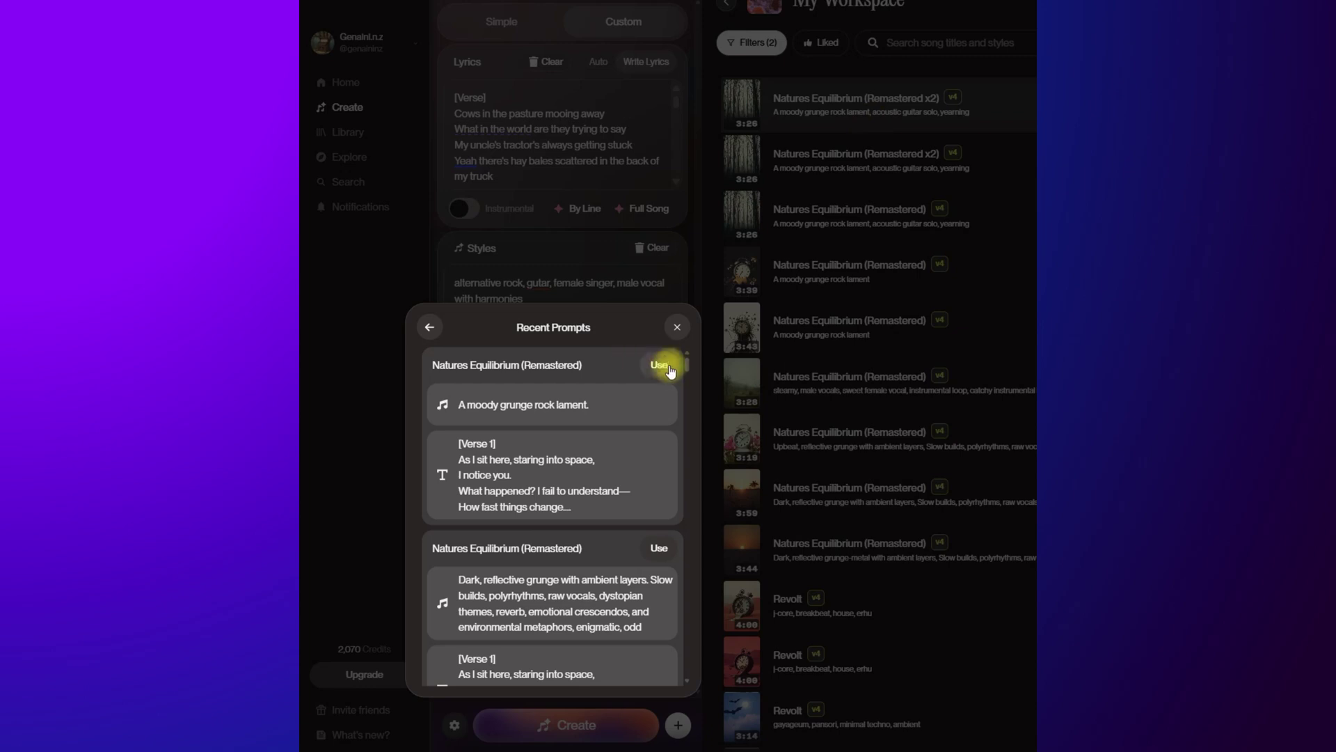
pyautogui.click(659, 365)
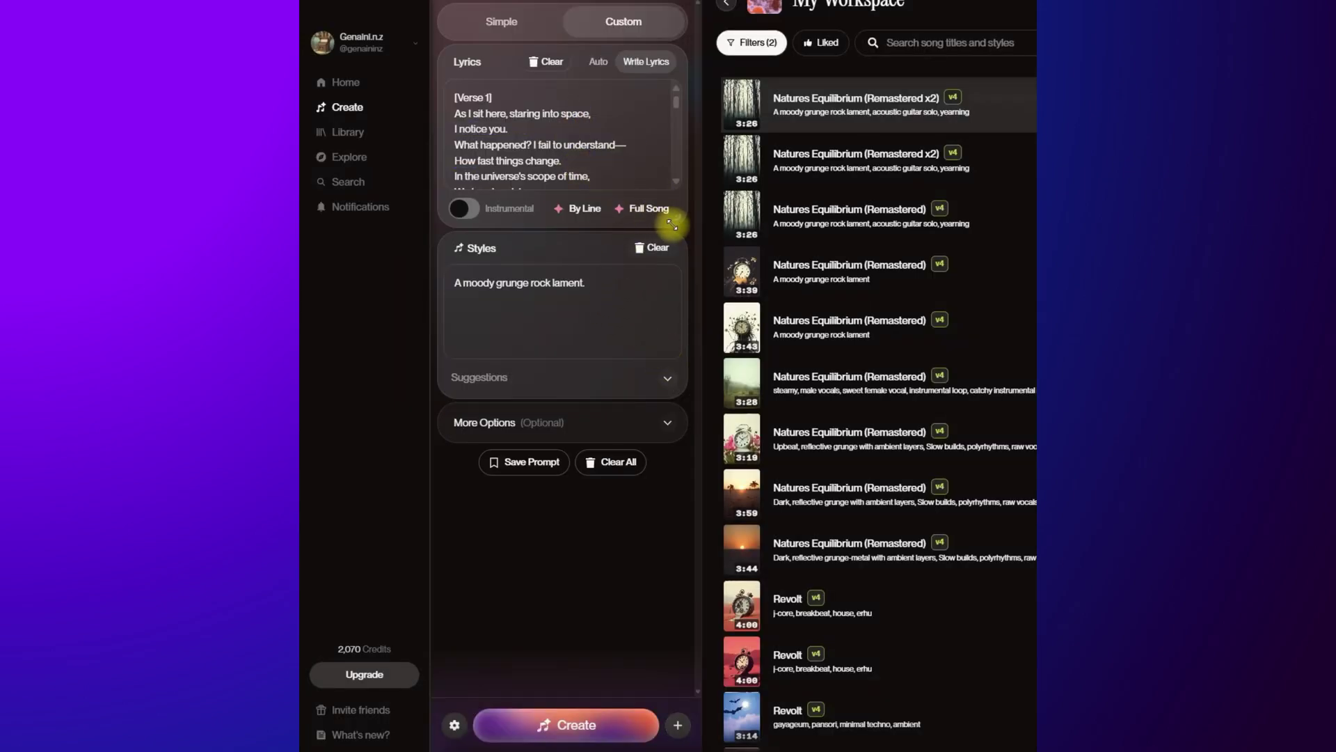
pyautogui.moveTo(677, 217); pyautogui.dragTo(678, 382)
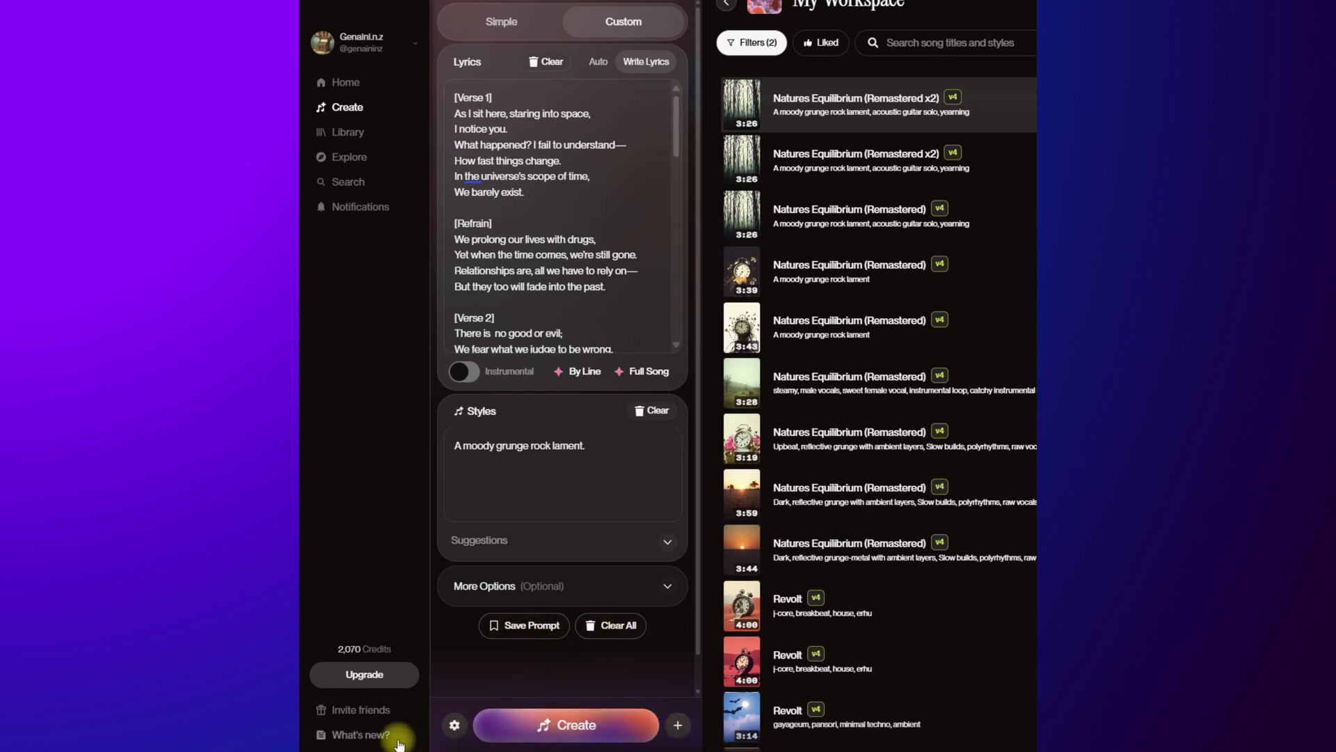
pyautogui.click(454, 725)
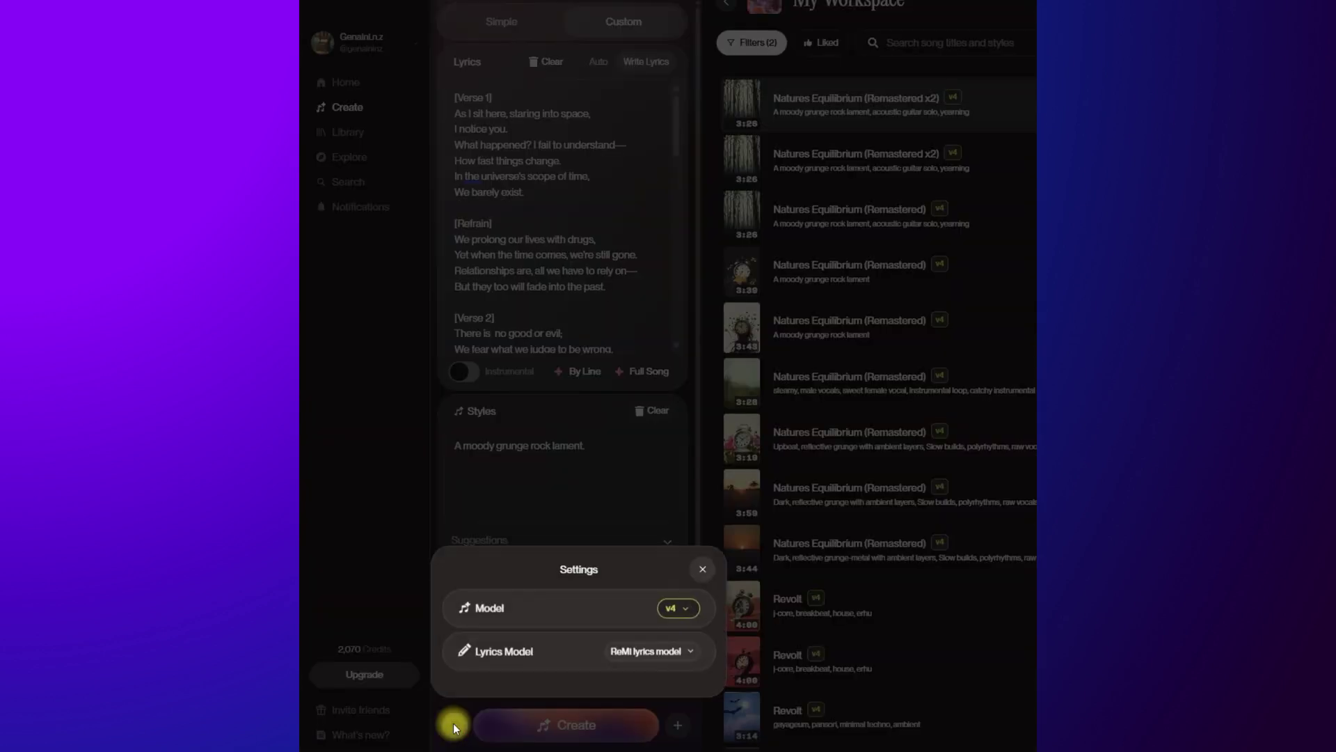
pyautogui.click(670, 609)
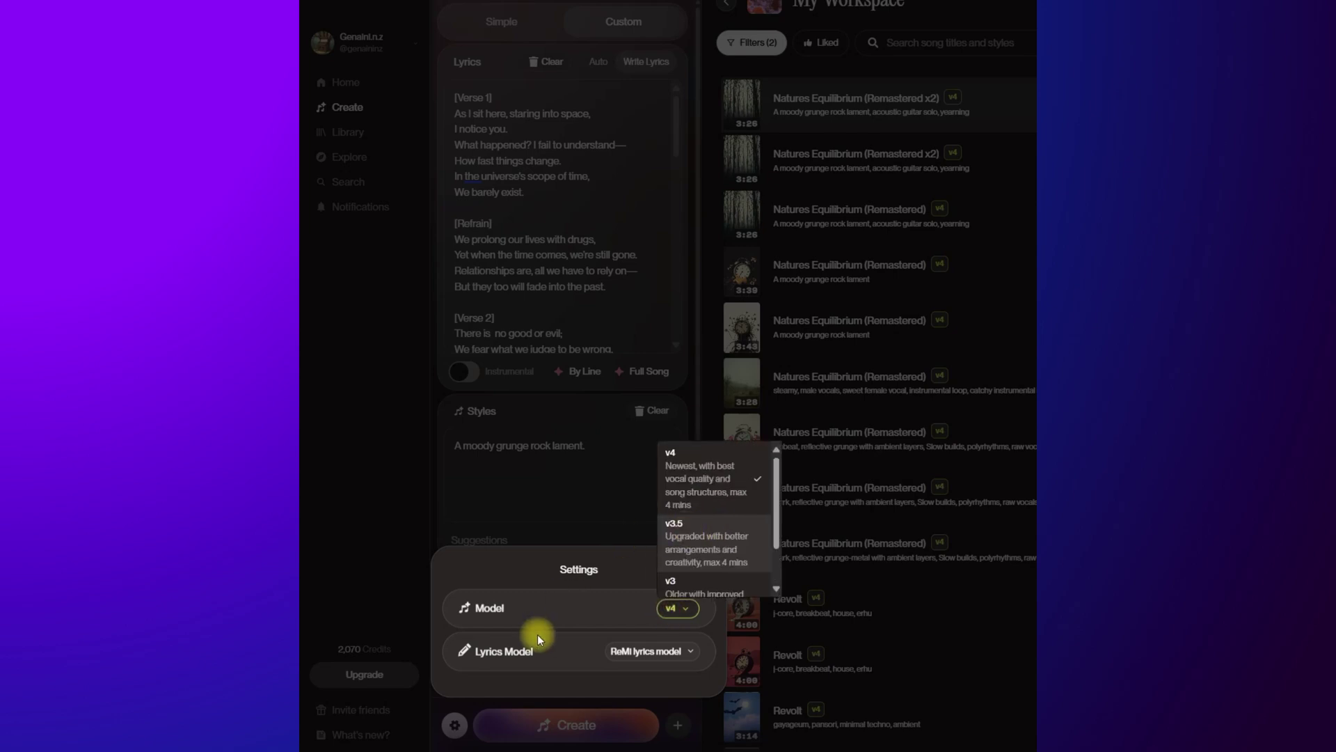
pyautogui.click(635, 651)
pyautogui.click(635, 650)
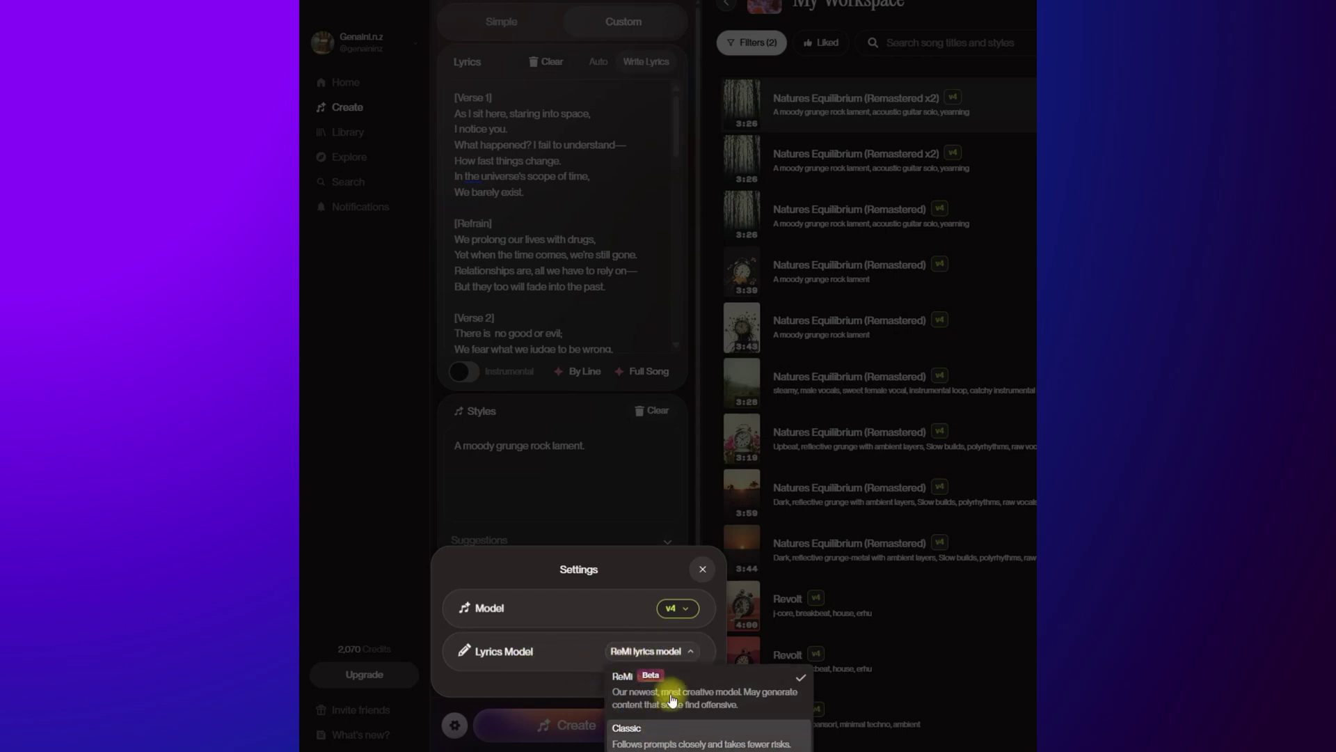
pyautogui.click(620, 475)
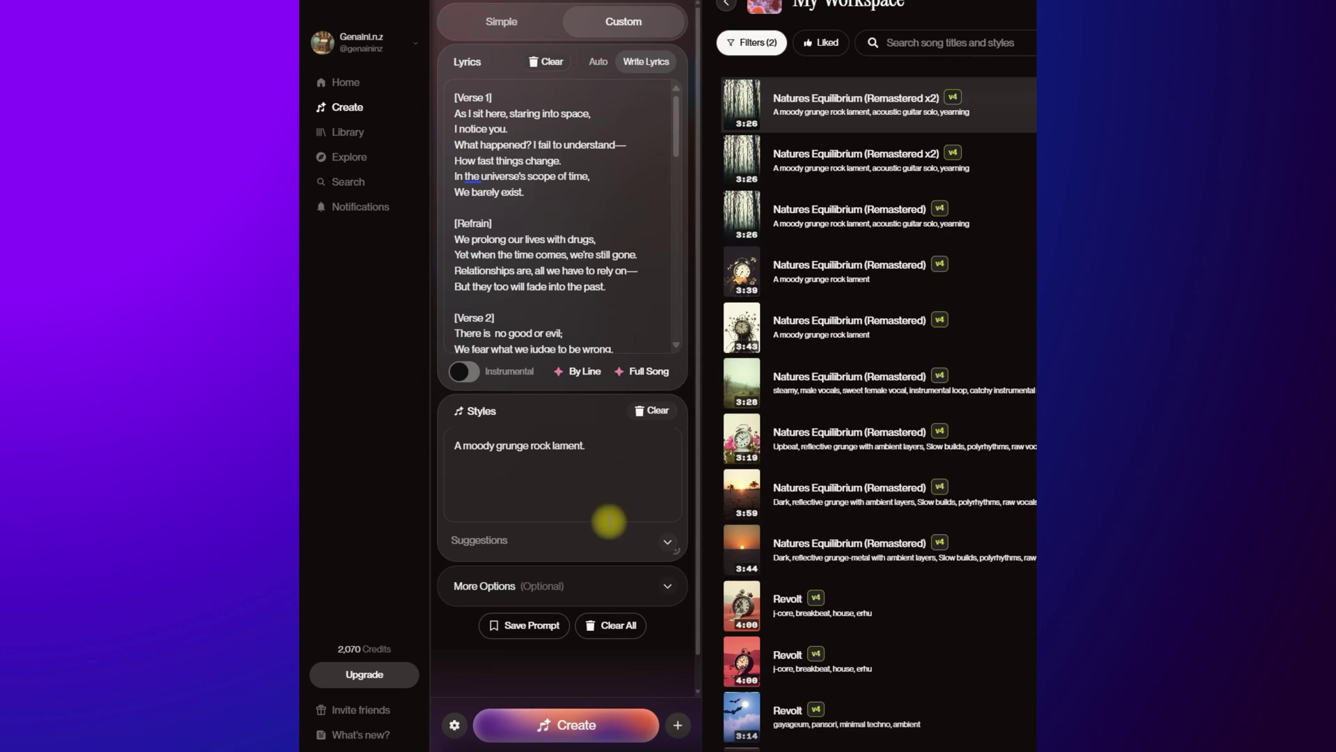
pyautogui.click(666, 543)
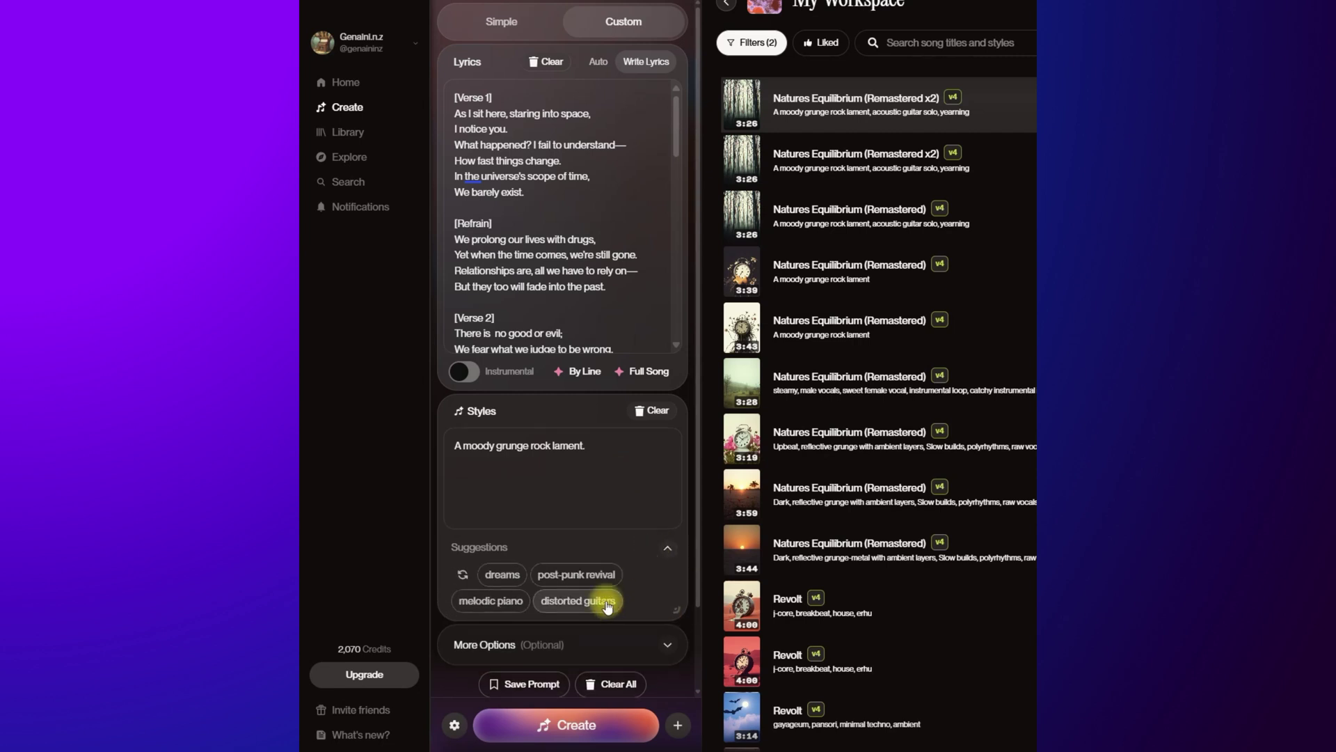
pyautogui.click(669, 550)
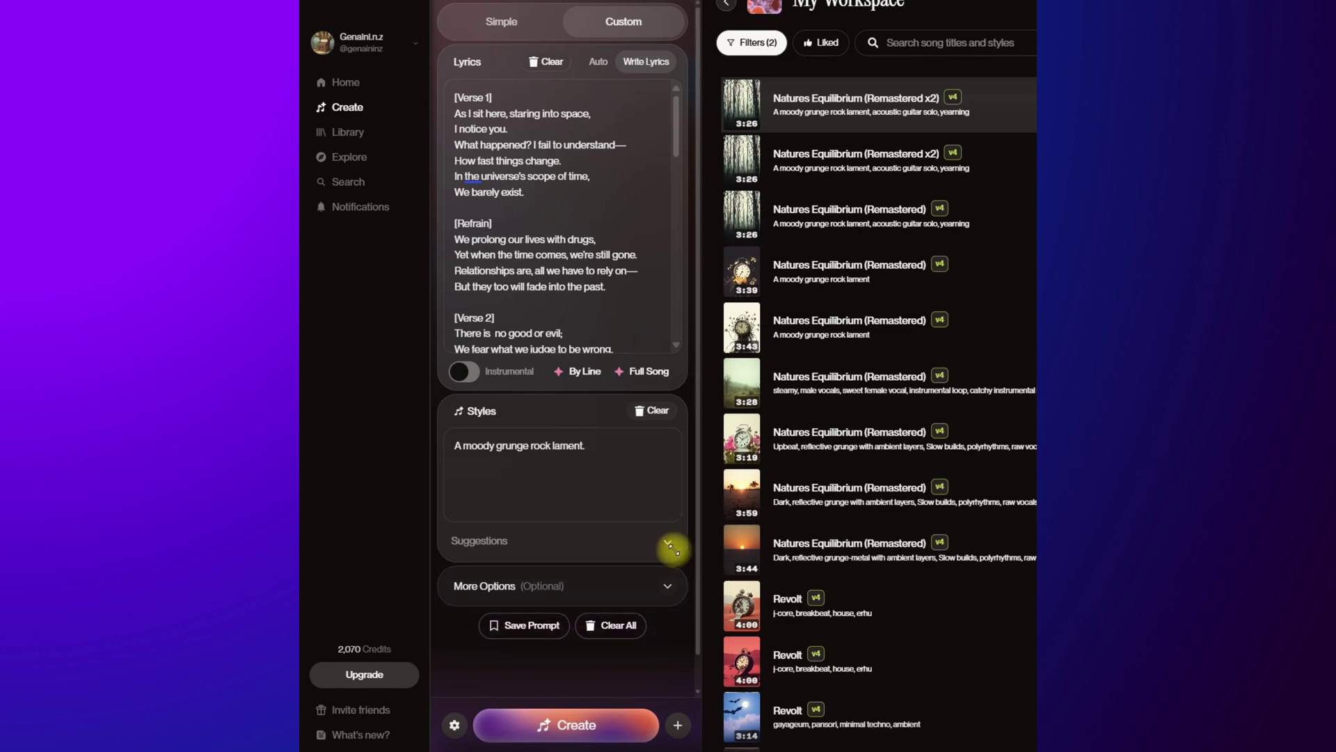